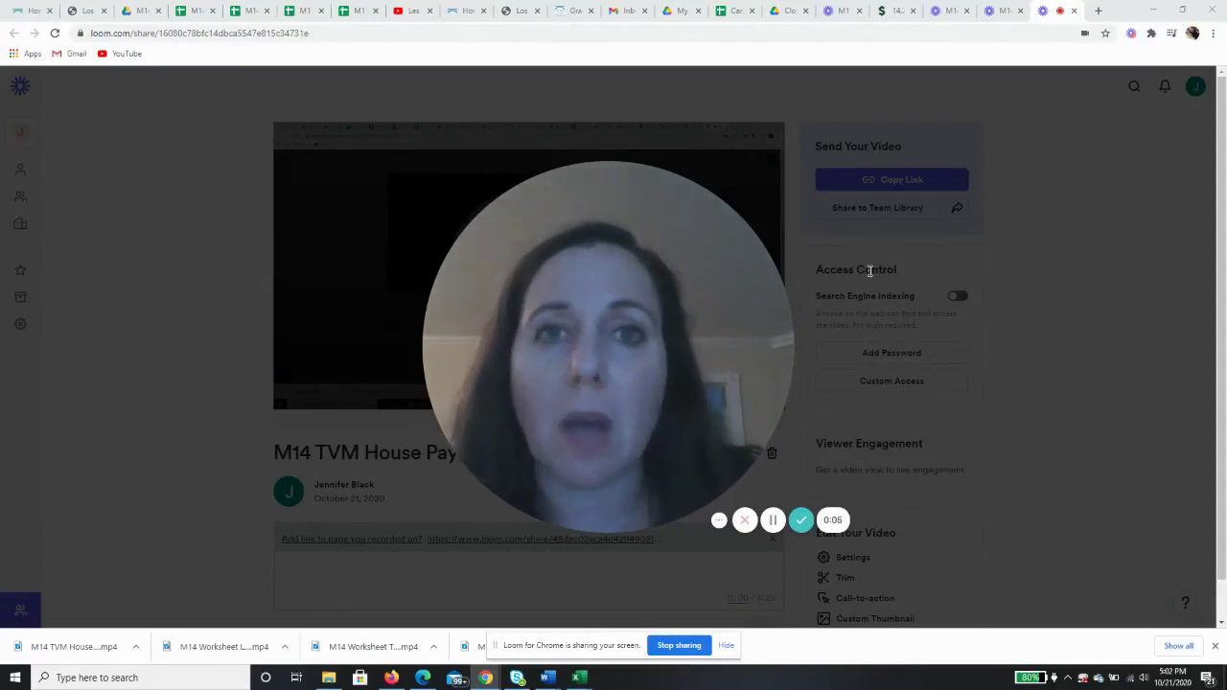
Step: Switch to the Excel workbook "M14 Worksheet Time Value of Money v2" and open its Car payment sheet
{"action": "mouse_move", "coordinate": [706, 276]}
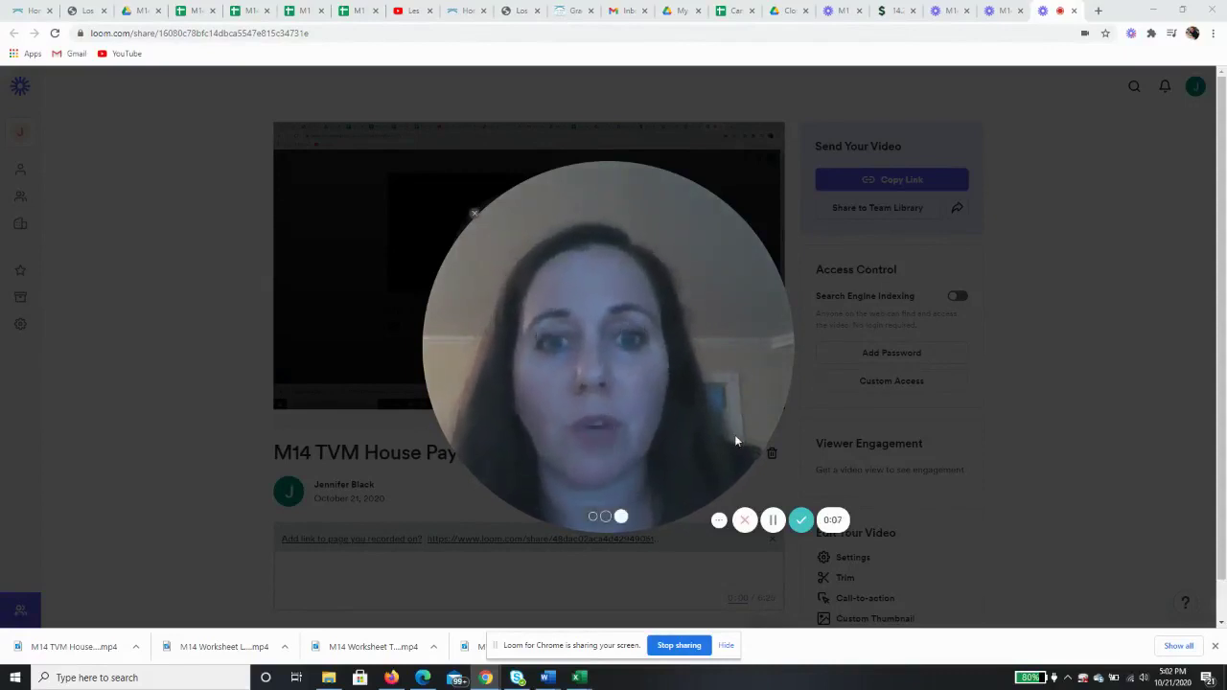
{"action": "mouse_move", "coordinate": [580, 679]}
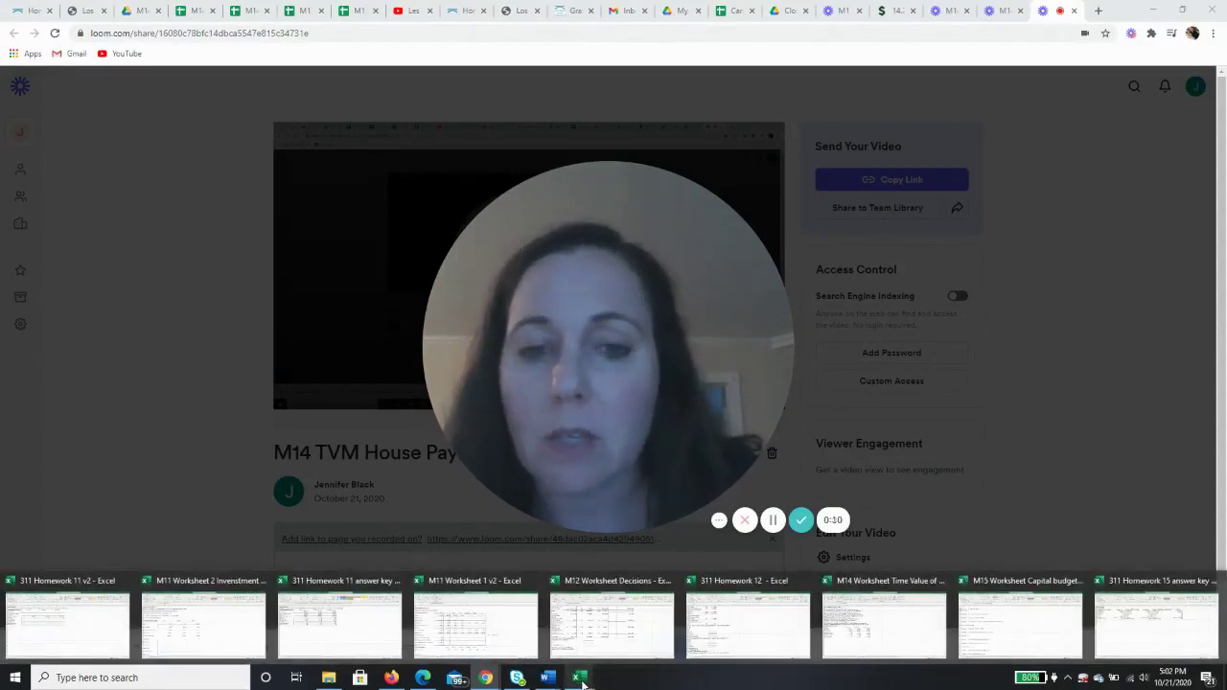
{"action": "left_click", "coordinate": [871, 630]}
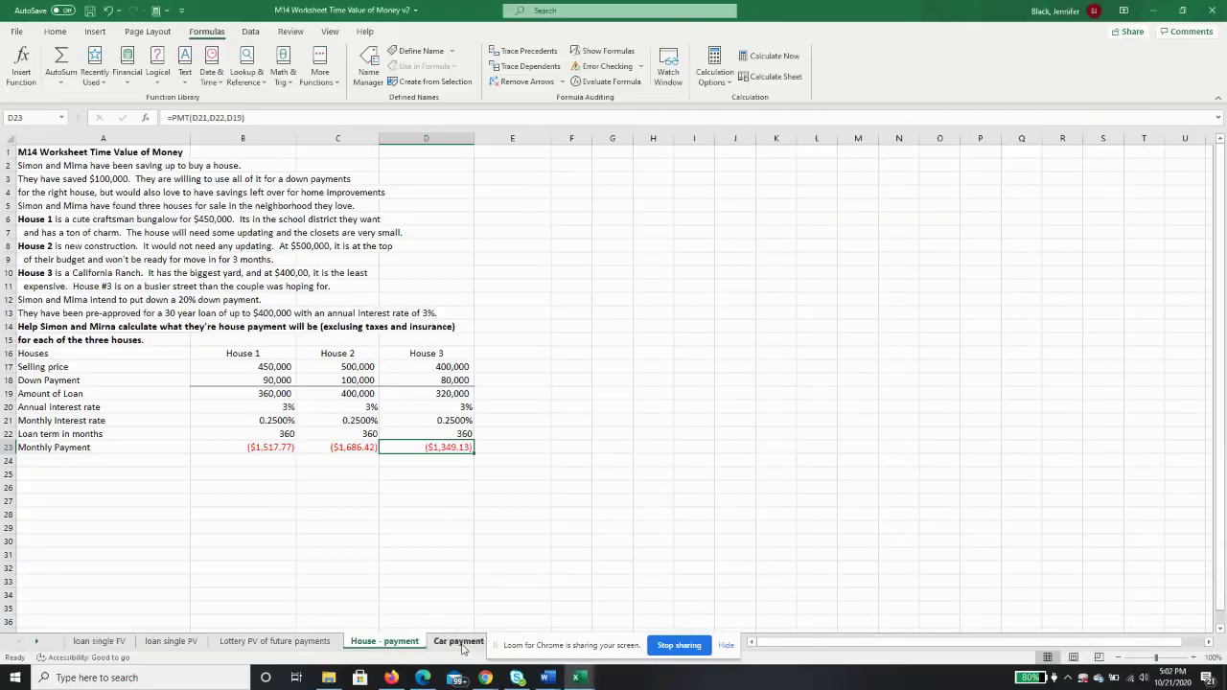
{"action": "left_click", "coordinate": [459, 642]}
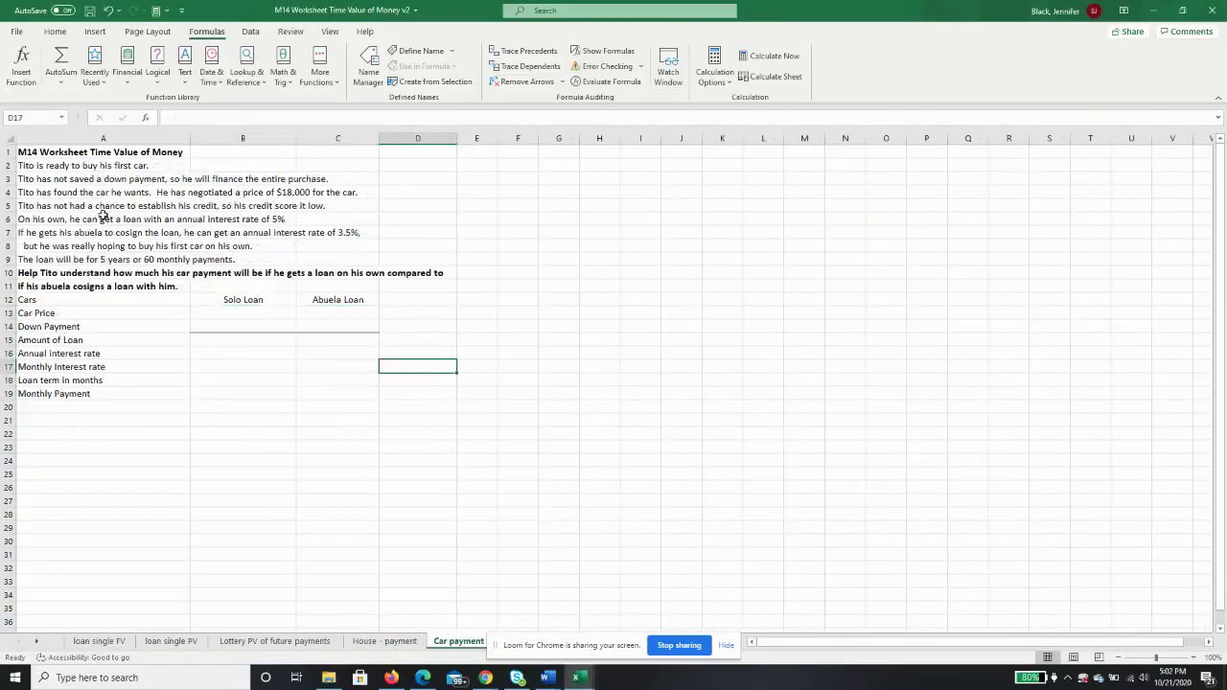
Step: Review the car loan problem's price, interest rates and term, and the empty Solo Loan and Abuela Loan columns
{"action": "left_click", "coordinate": [67, 168]}
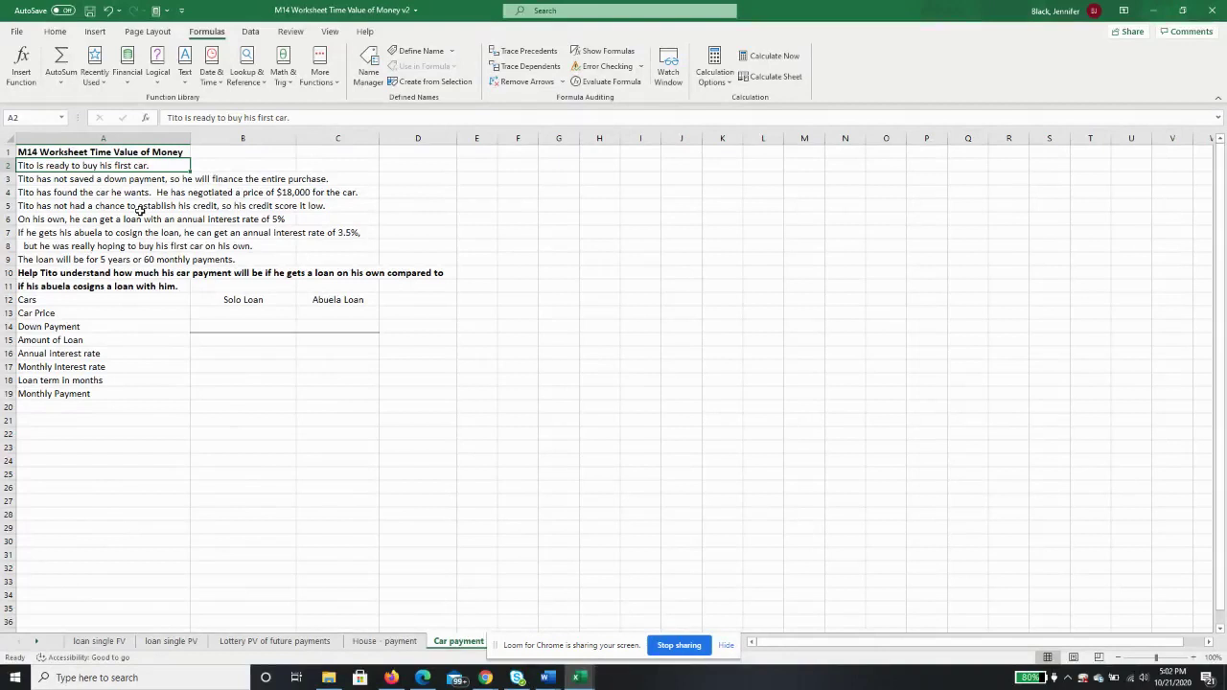
{"action": "left_click", "coordinate": [140, 208]}
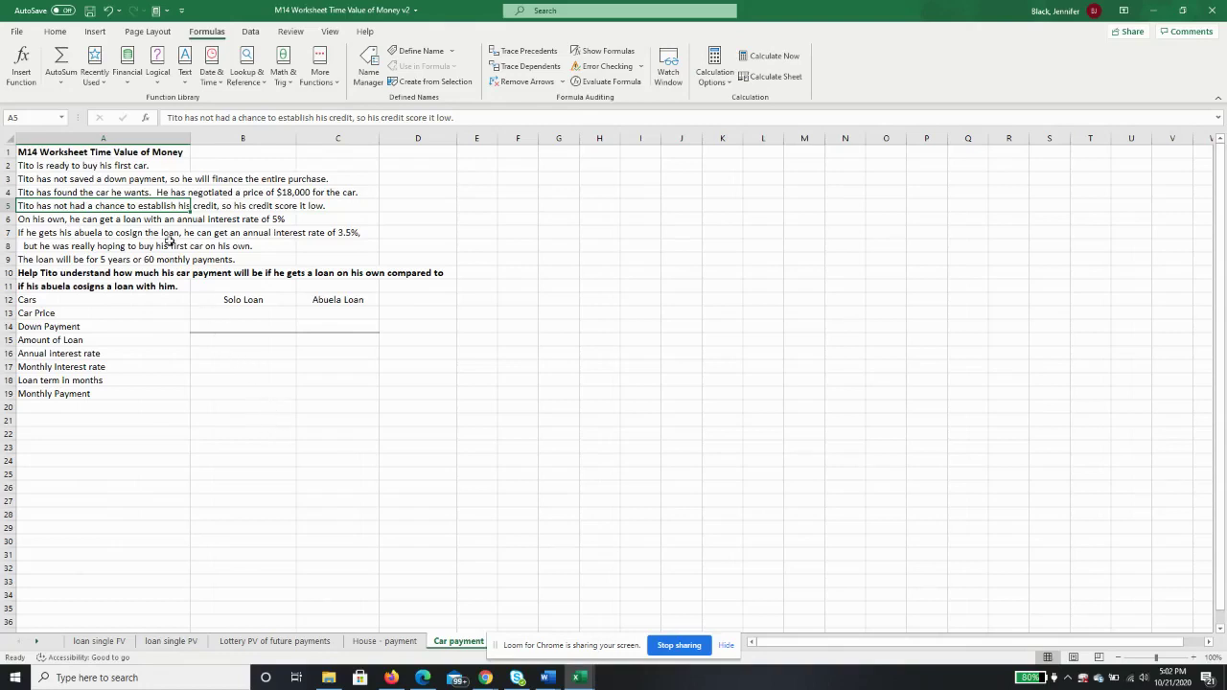
{"action": "left_click", "coordinate": [101, 221]}
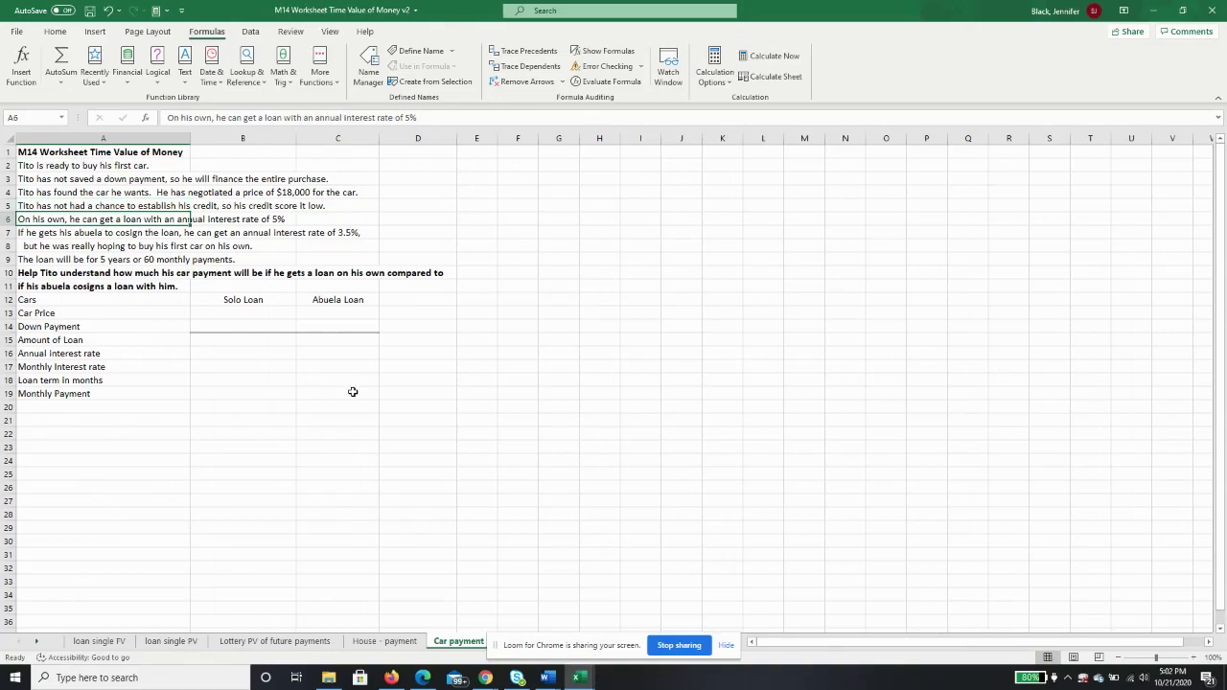
{"action": "left_click", "coordinate": [73, 232]}
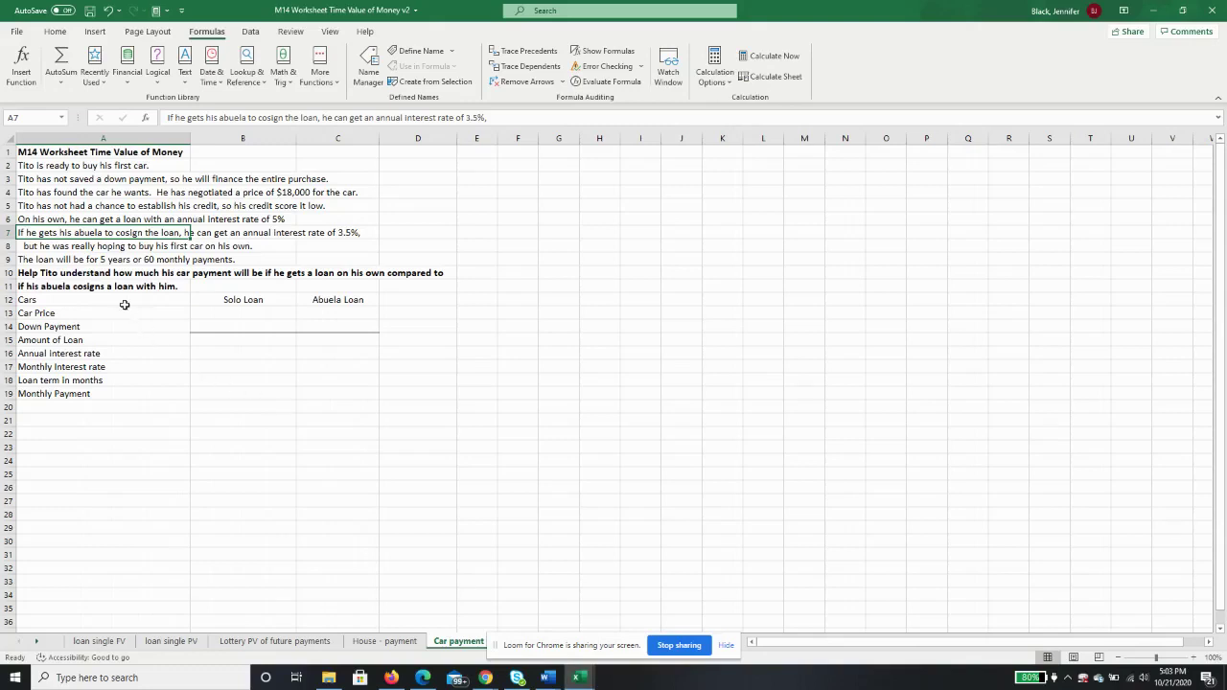
{"action": "left_click", "coordinate": [56, 258]}
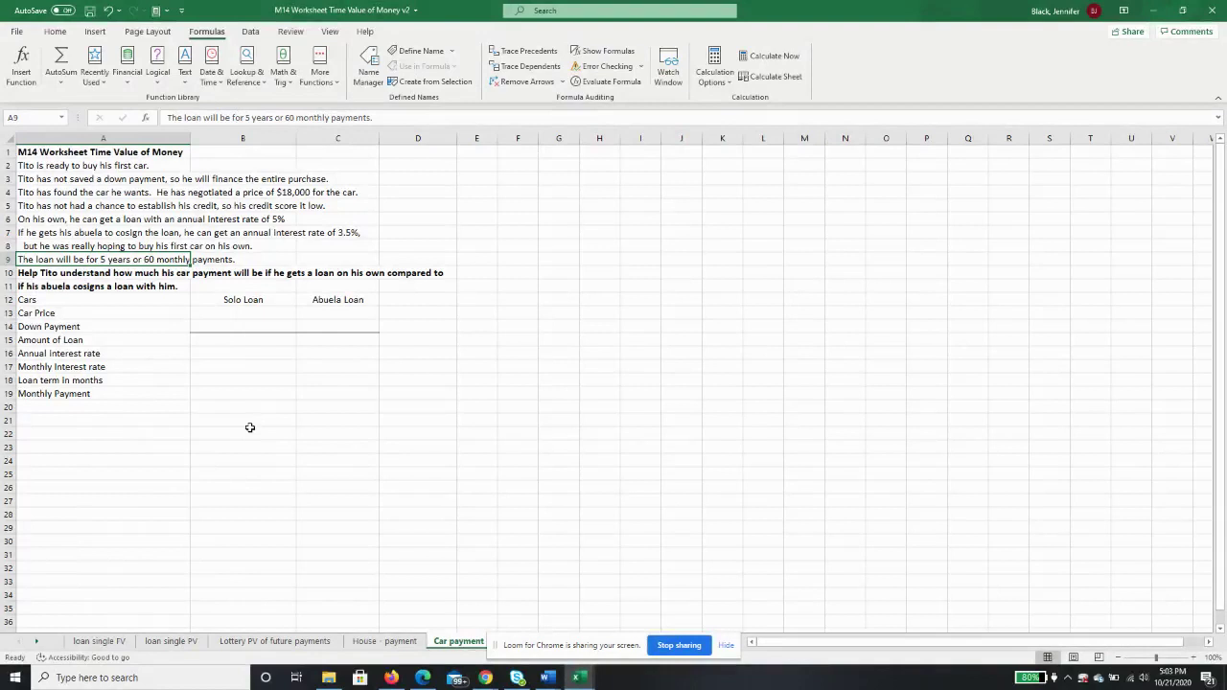
{"action": "left_click", "coordinate": [242, 301]}
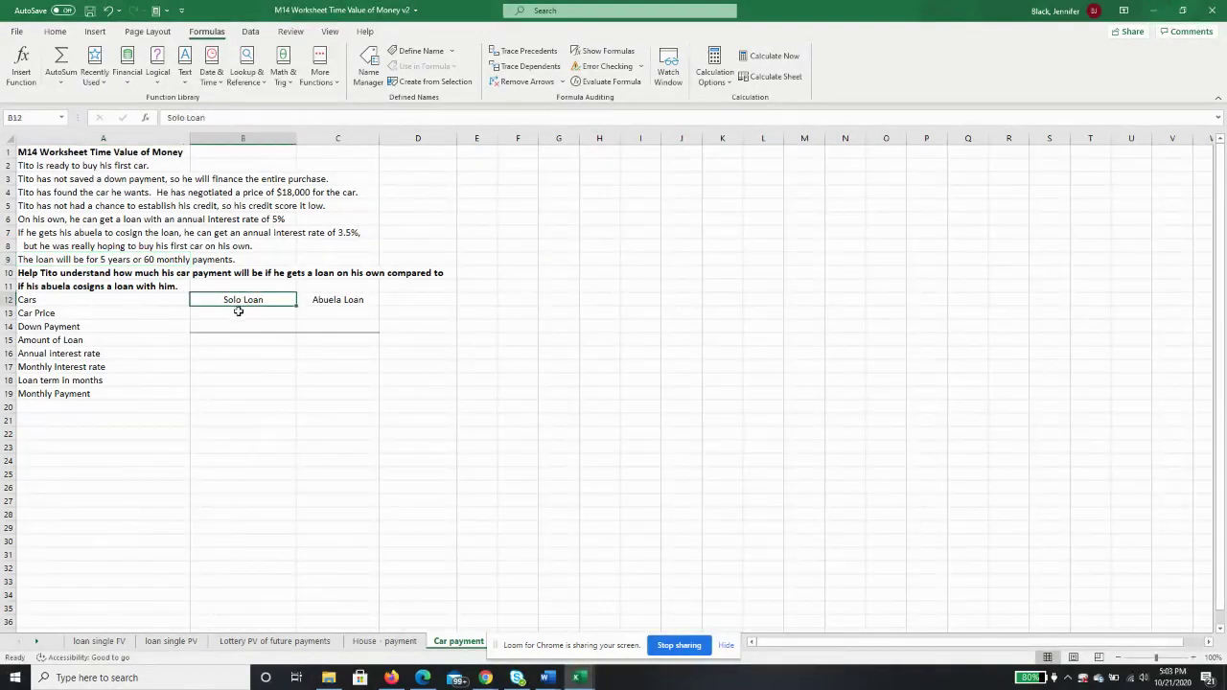
{"action": "left_click_drag", "start_coordinate": [239, 313], "coordinate": [234, 406]}
{"action": "left_click_drag", "start_coordinate": [328, 315], "coordinate": [338, 416]}
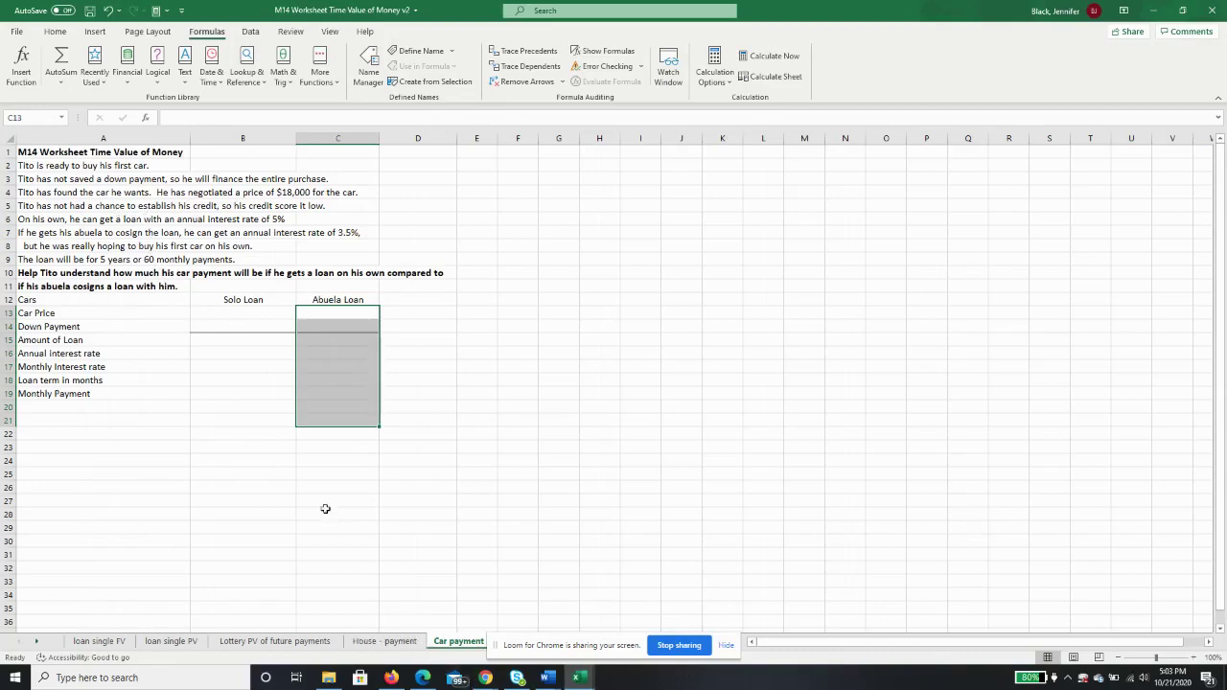
Step: Enter a Car Price of 18,000 for both the Solo Loan and the Abuela Loan
{"action": "left_click", "coordinate": [231, 312]}
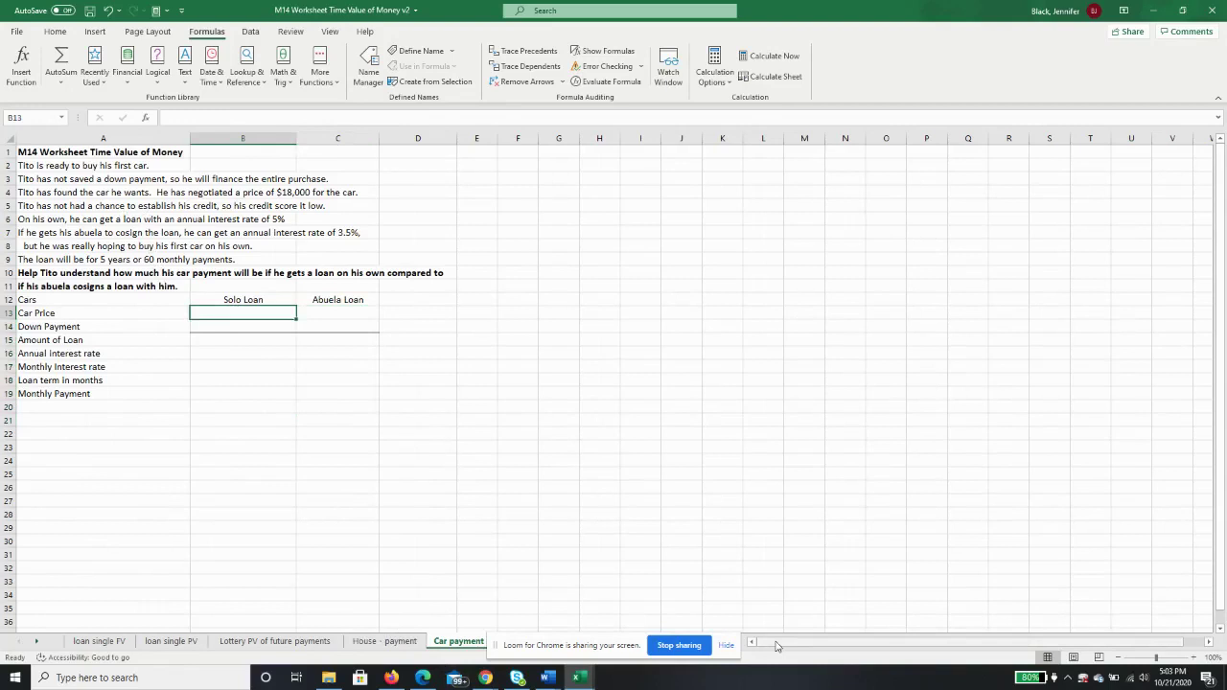
{"action": "type", "text": "180000"}
{"action": "key", "text": "Tab"}
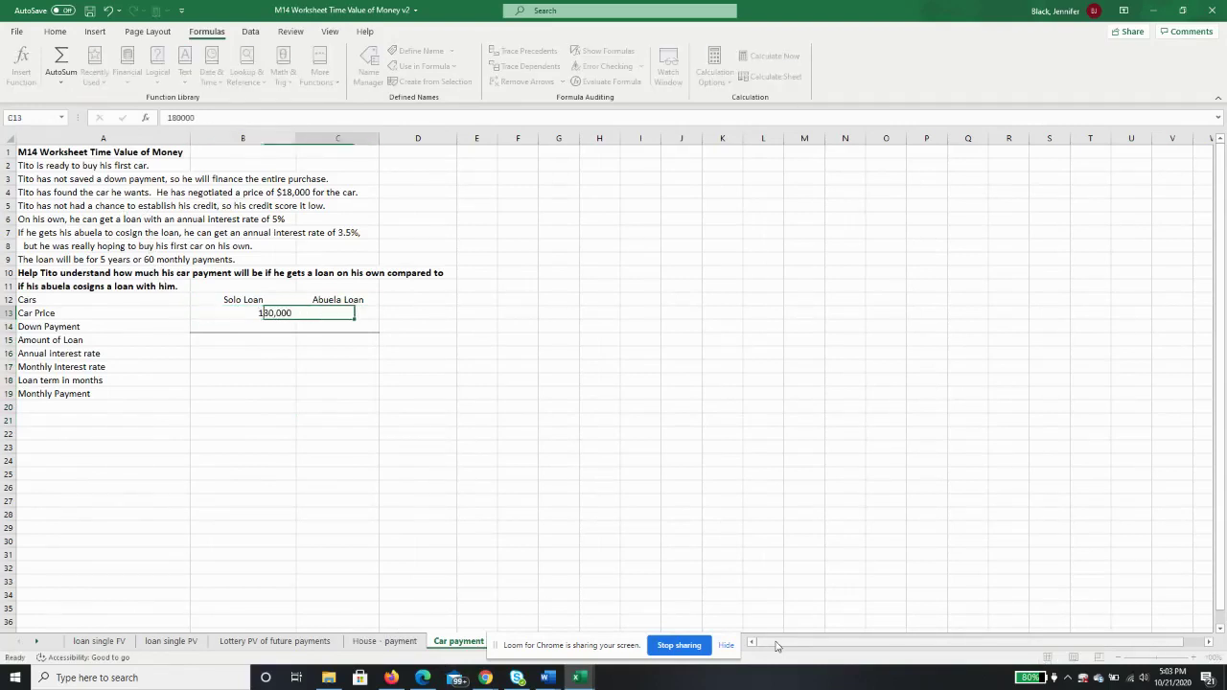
{"action": "type", "text": "18000"}
{"action": "key", "text": "shift+Tab"}
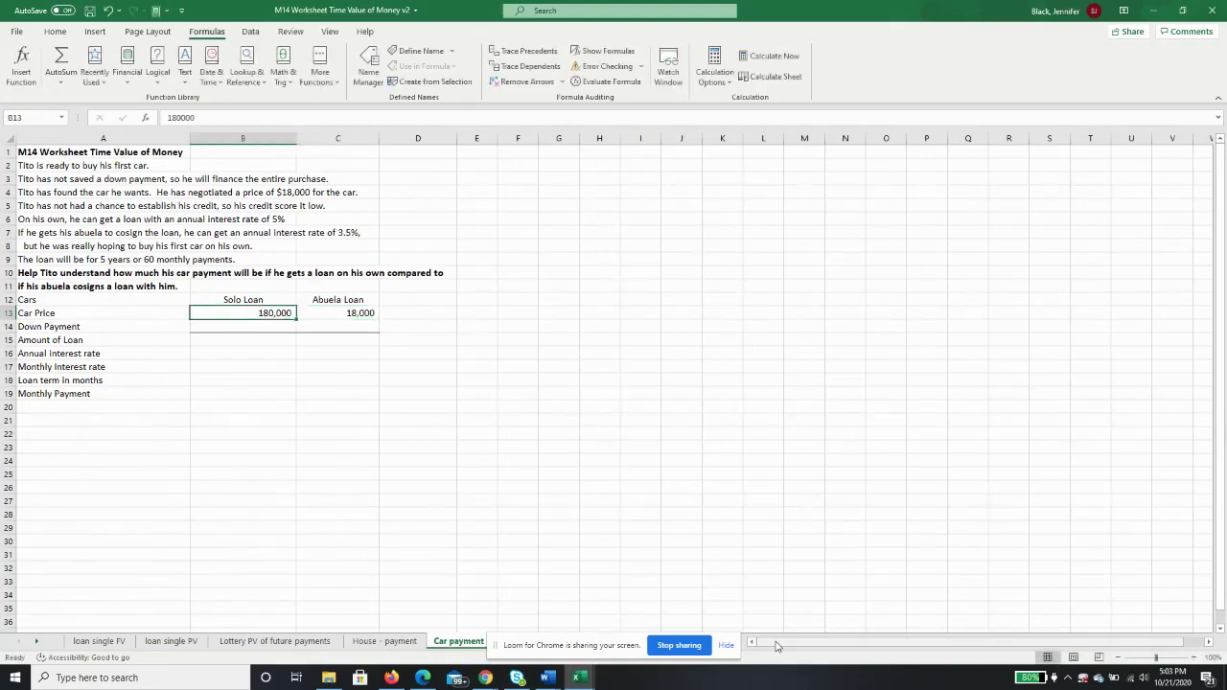
{"action": "type", "text": "18,00"}
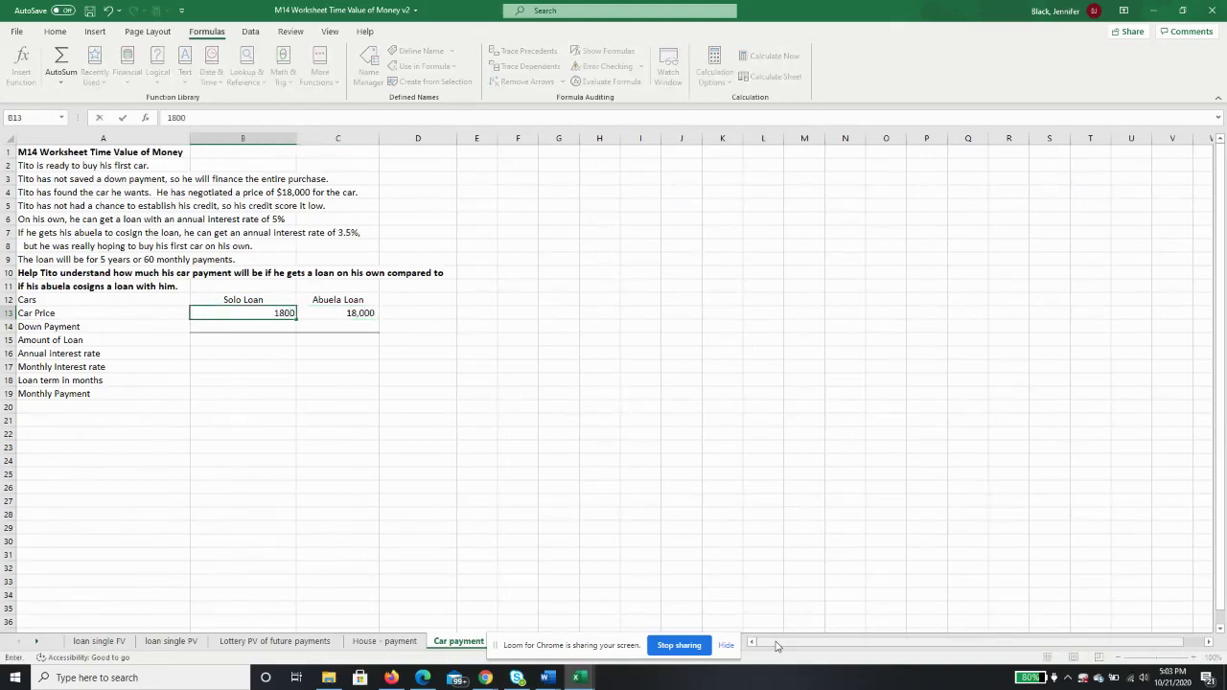
{"action": "type", "text": "0"}
{"action": "key", "text": "Return"}
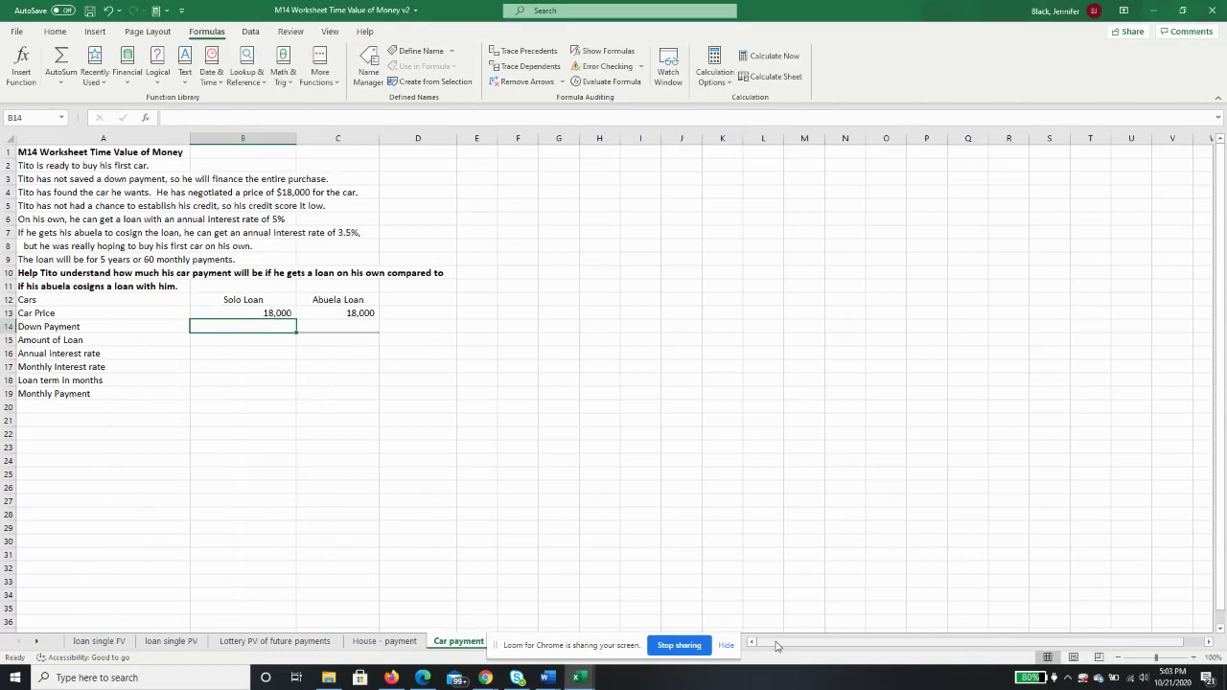
Step: Enter a Down Payment of 0 for both the Solo Loan and the Abuela Loan
{"action": "type", "text": "0"}
{"action": "key", "text": "Tab"}
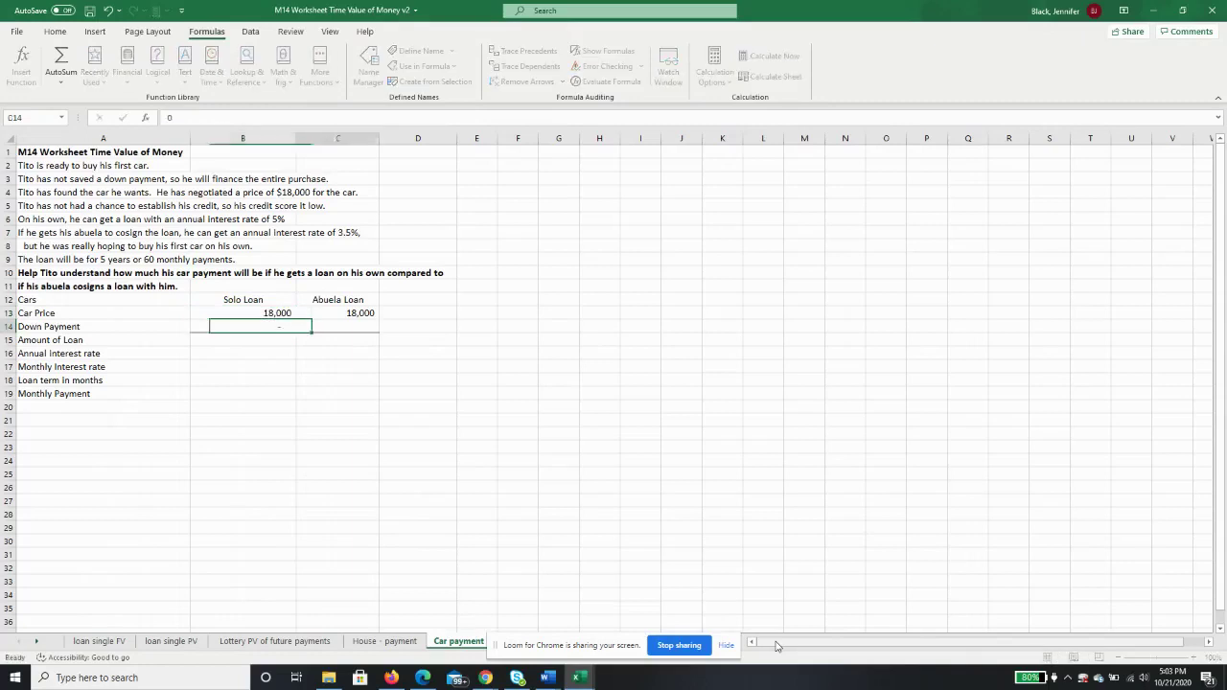
{"action": "type", "text": "0"}
{"action": "key", "text": "Tab"}
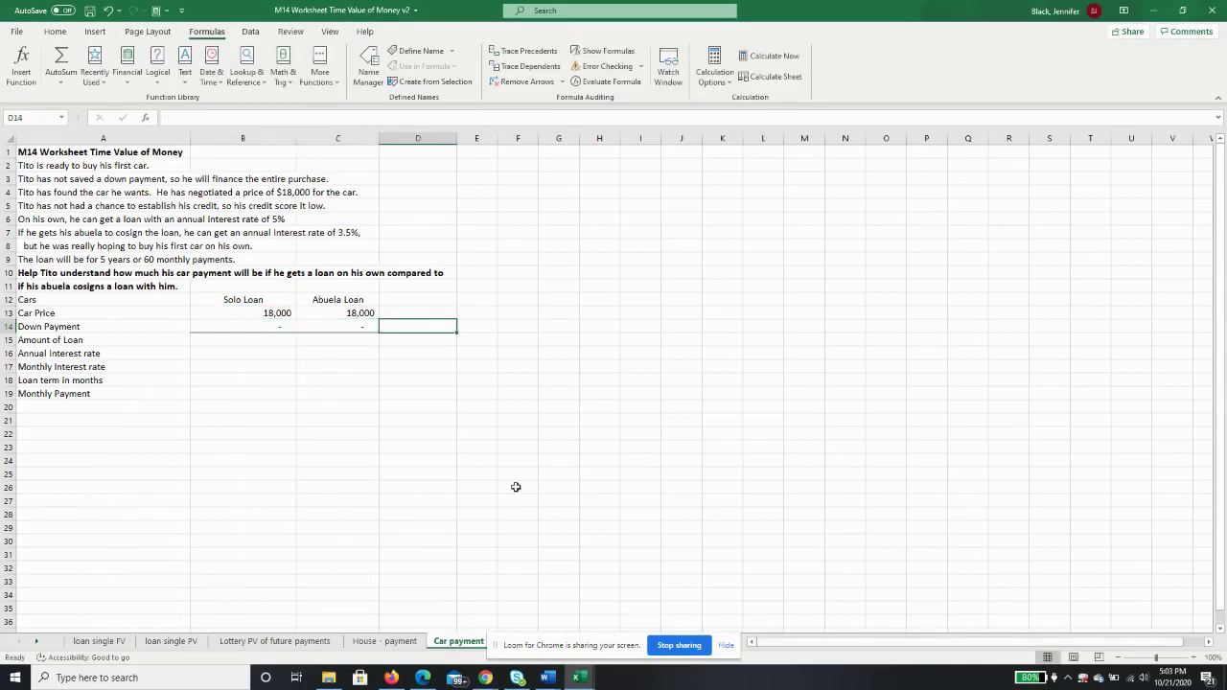
Step: Calculate the Solo Loan's Amount of Loan in B15 as car price minus down payment with +B13-B14
{"action": "left_click", "coordinate": [284, 342]}
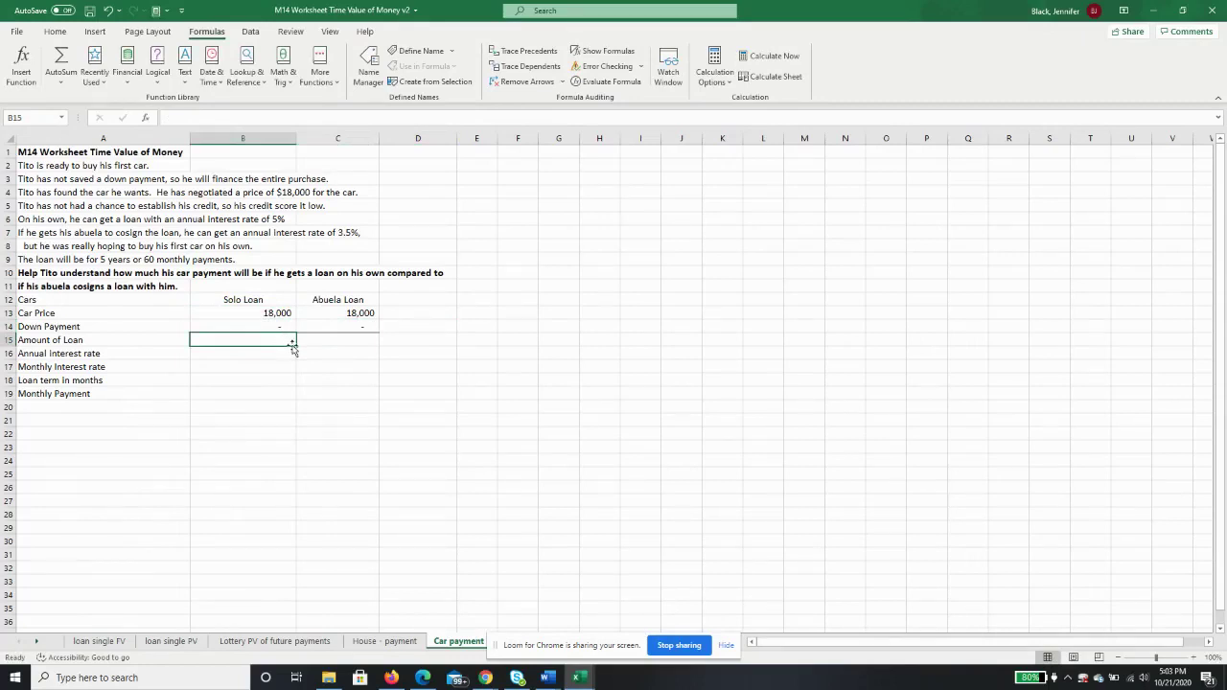
{"action": "type", "text": "+"}
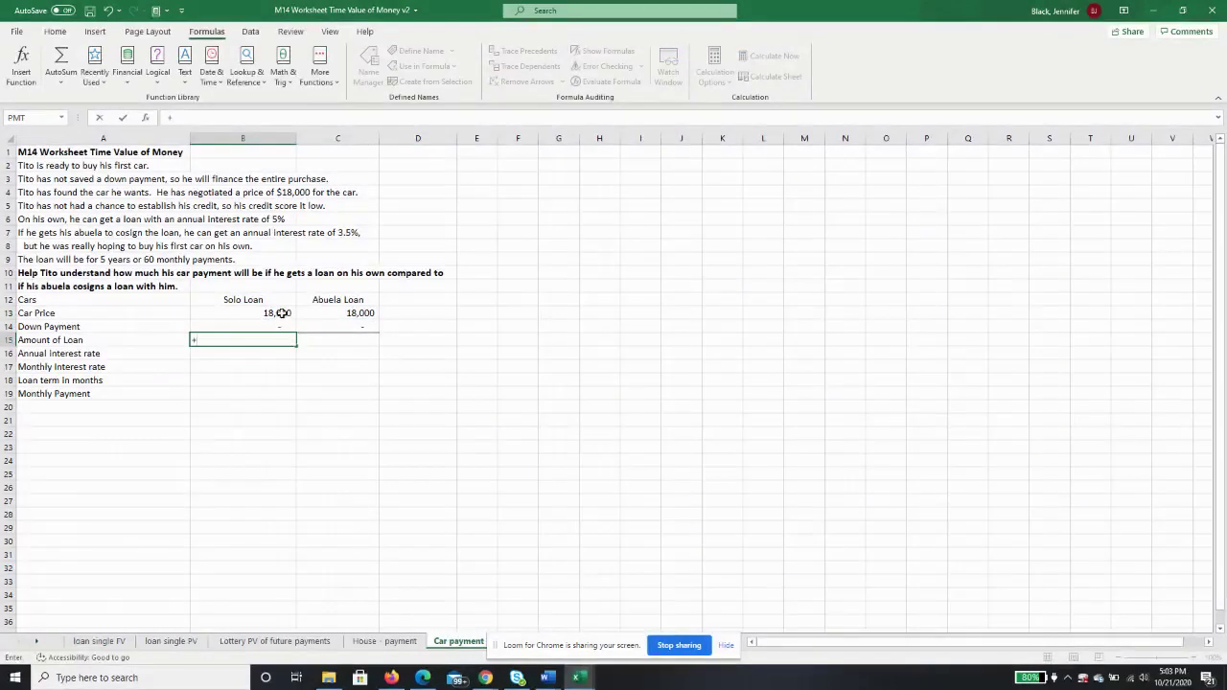
{"action": "left_click", "coordinate": [280, 313]}
{"action": "type", "text": "-"}
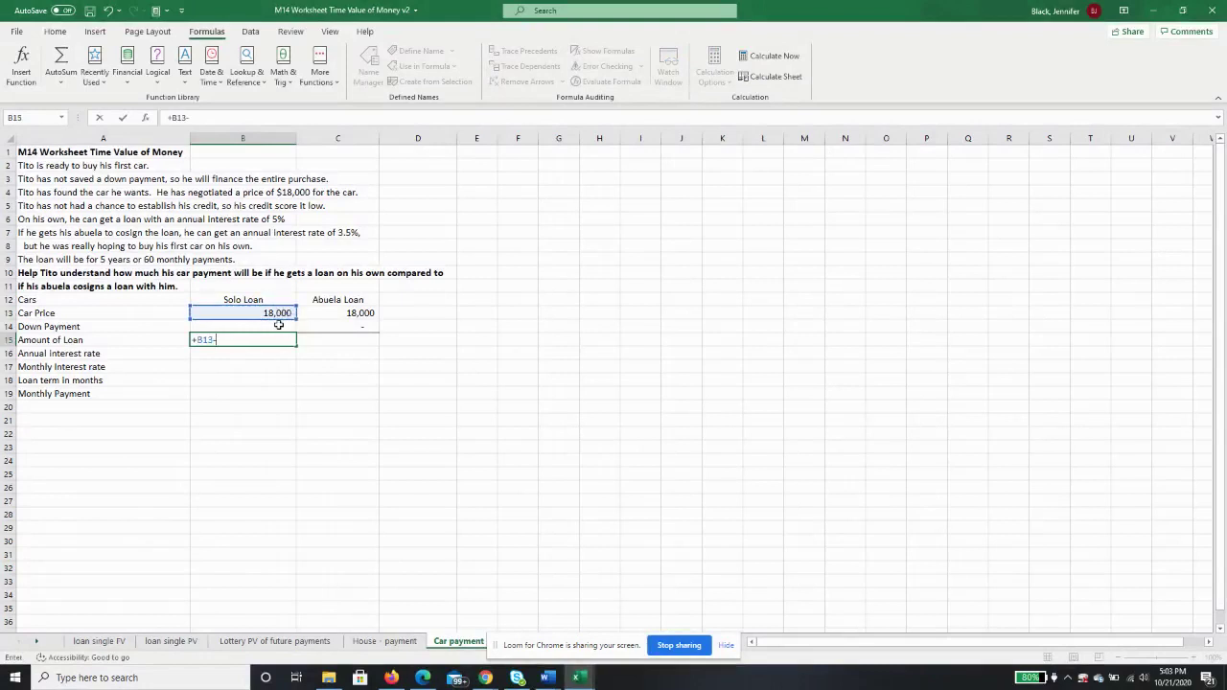
{"action": "left_click", "coordinate": [278, 326]}
{"action": "key", "text": "Return"}
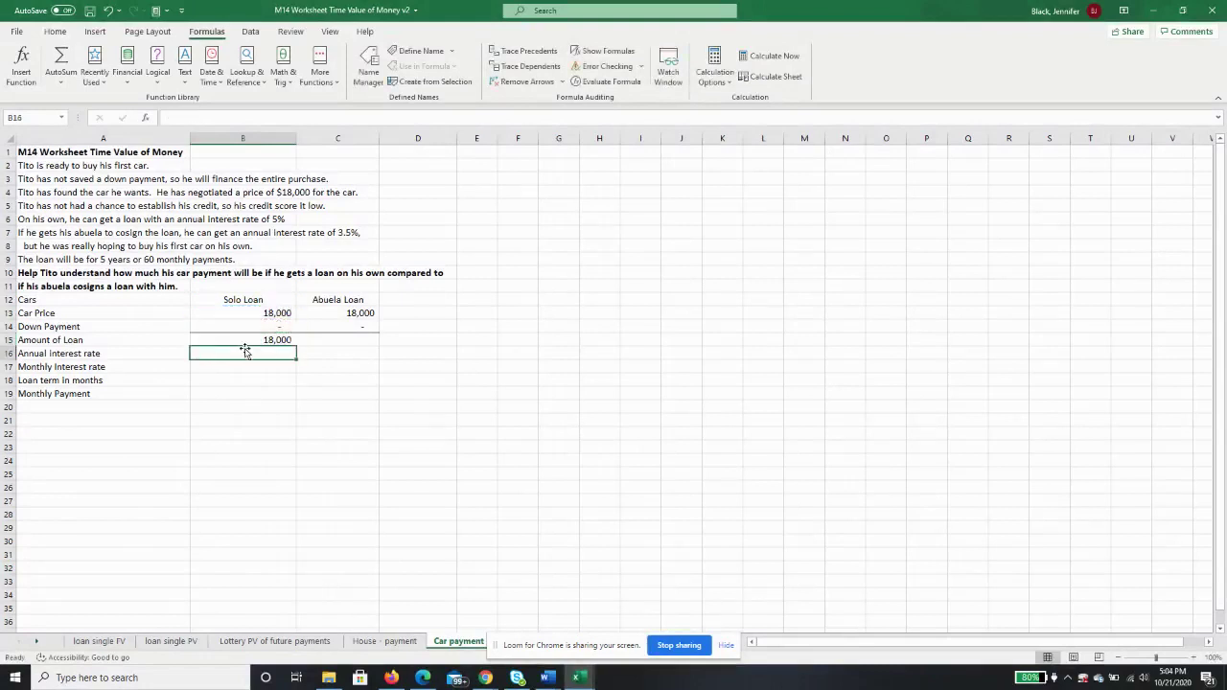
Step: Copy the Amount of Loan formula from B15 to the Abuela Loan column in C15
{"action": "right_click", "coordinate": [250, 340]}
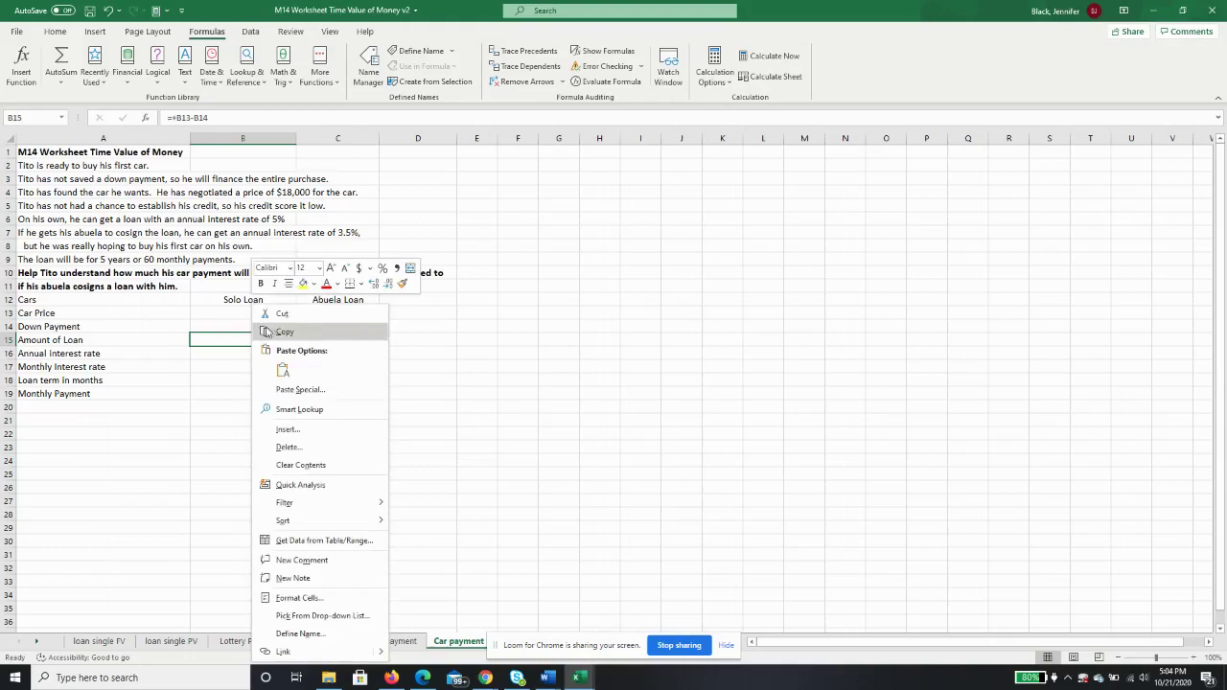
{"action": "left_click", "coordinate": [269, 332]}
{"action": "right_click", "coordinate": [337, 342]}
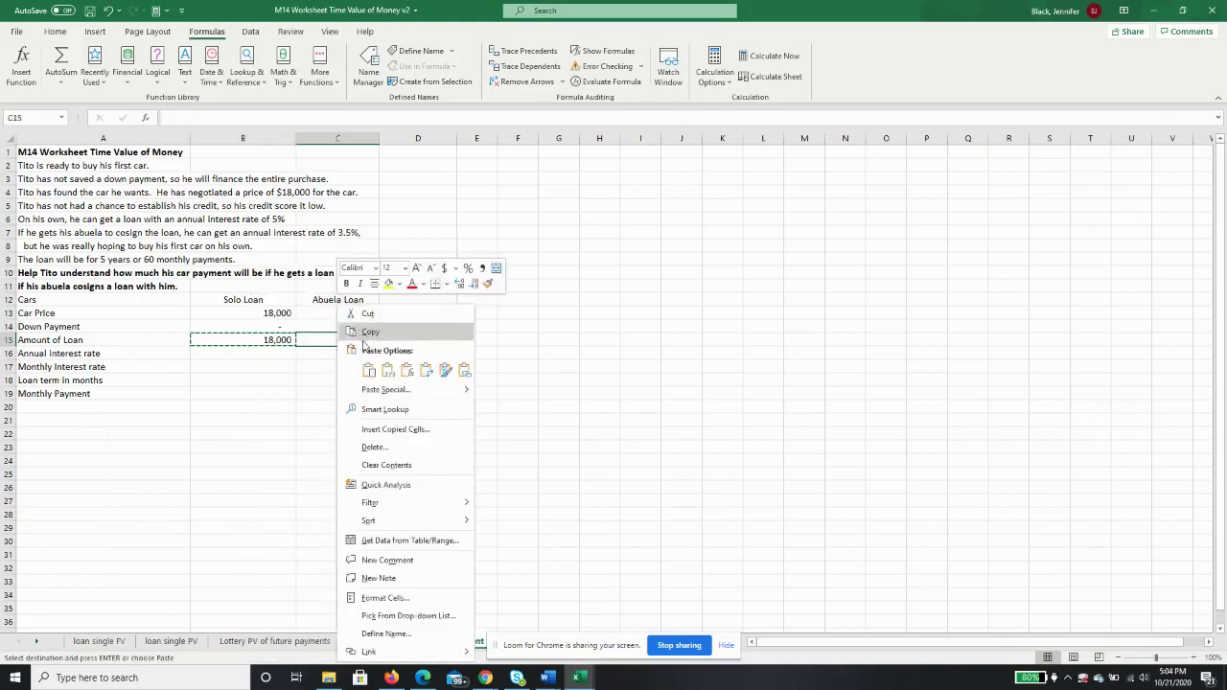
{"action": "left_click", "coordinate": [358, 362]}
Step: Enter the Annual interest rate as 5% for the Solo Loan and 3.5% for the Abuela Loan
{"action": "left_click", "coordinate": [234, 349]}
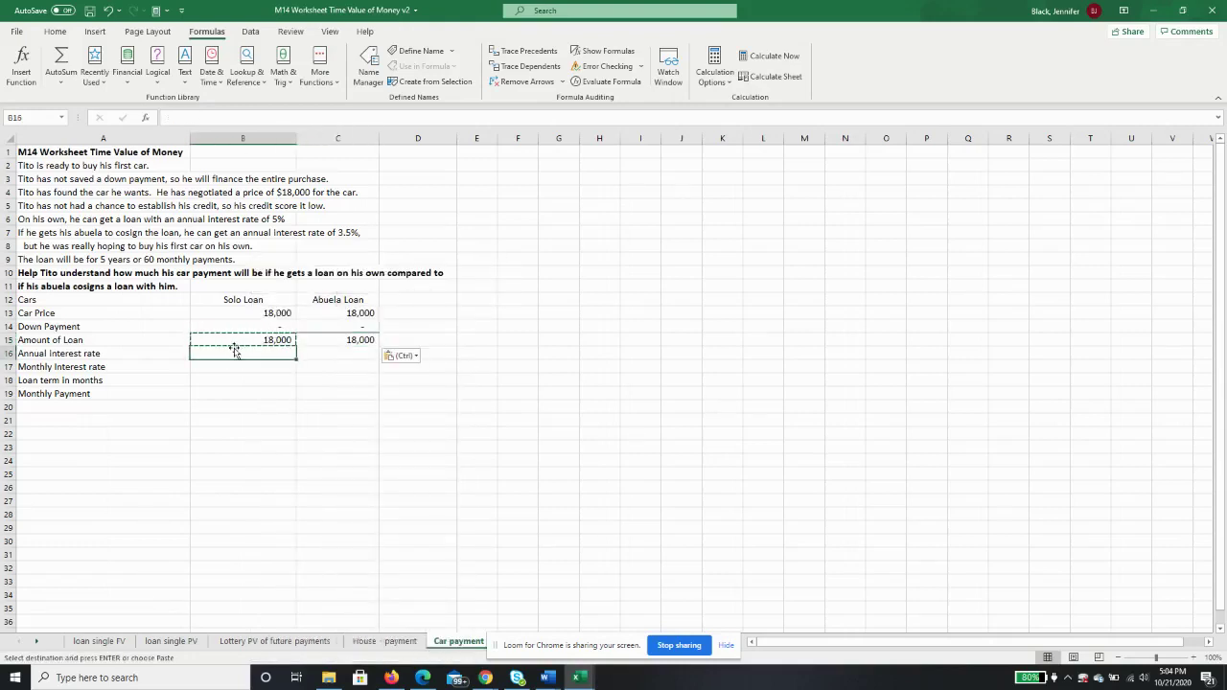
{"action": "type", "text": "5%"}
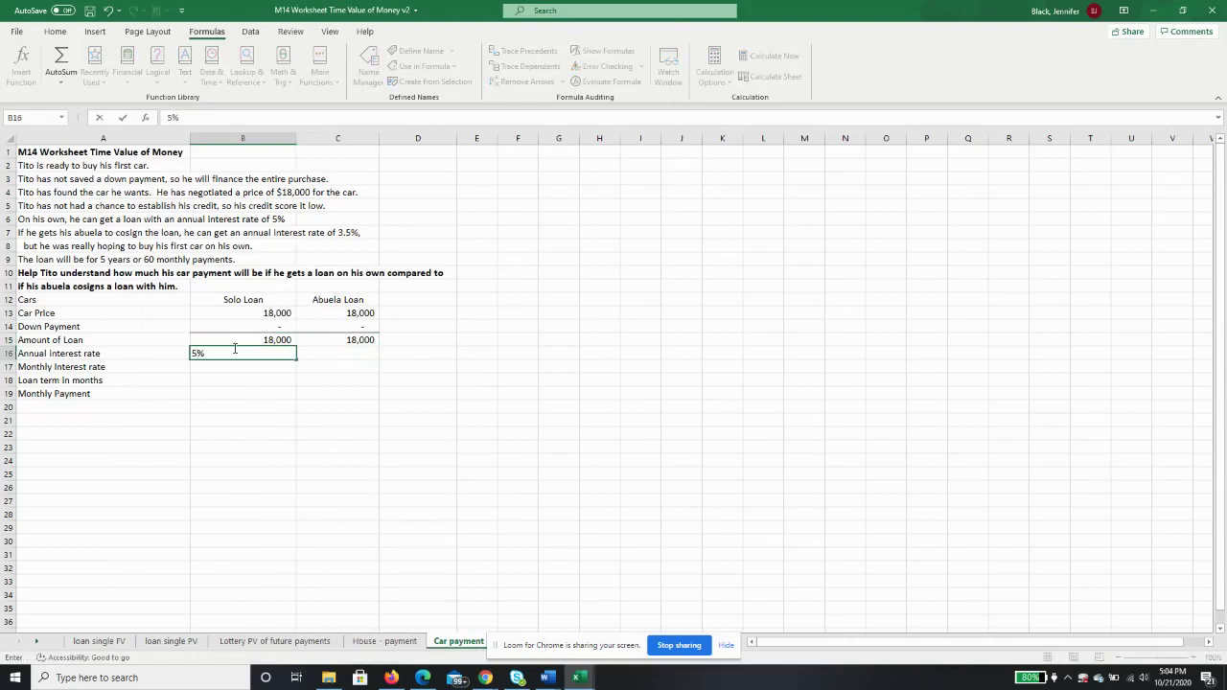
{"action": "key", "text": "Tab"}
{"action": "type", "text": "3.5%"}
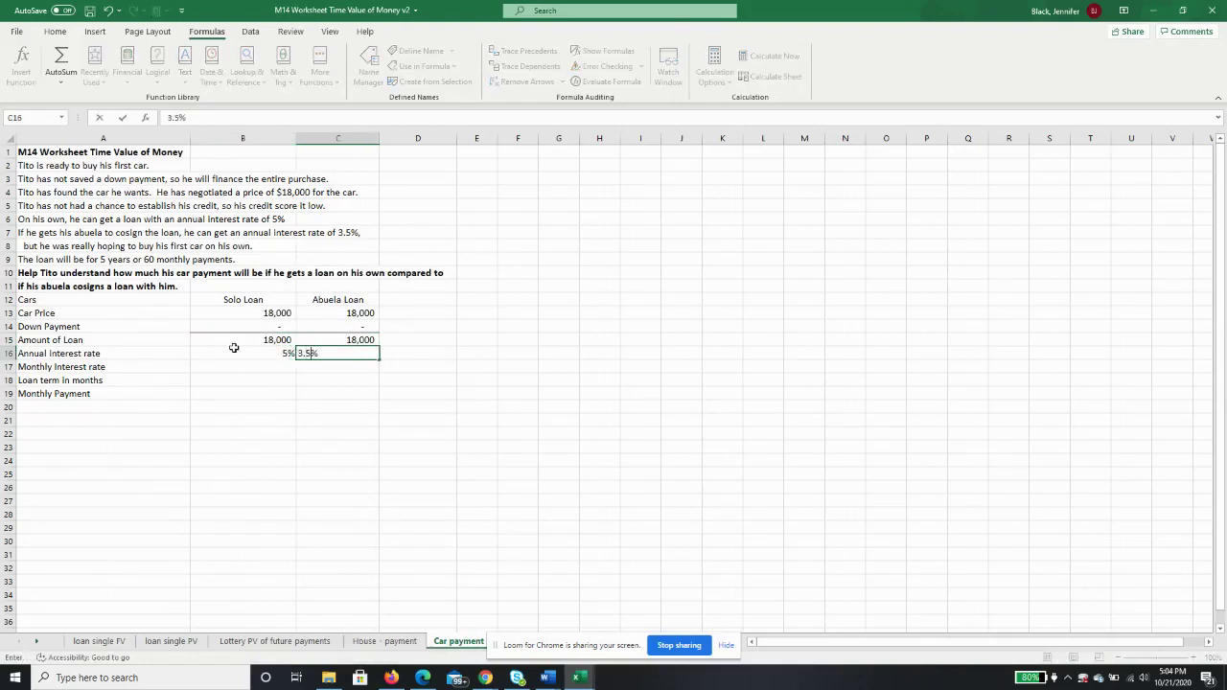
{"action": "key", "text": "Return"}
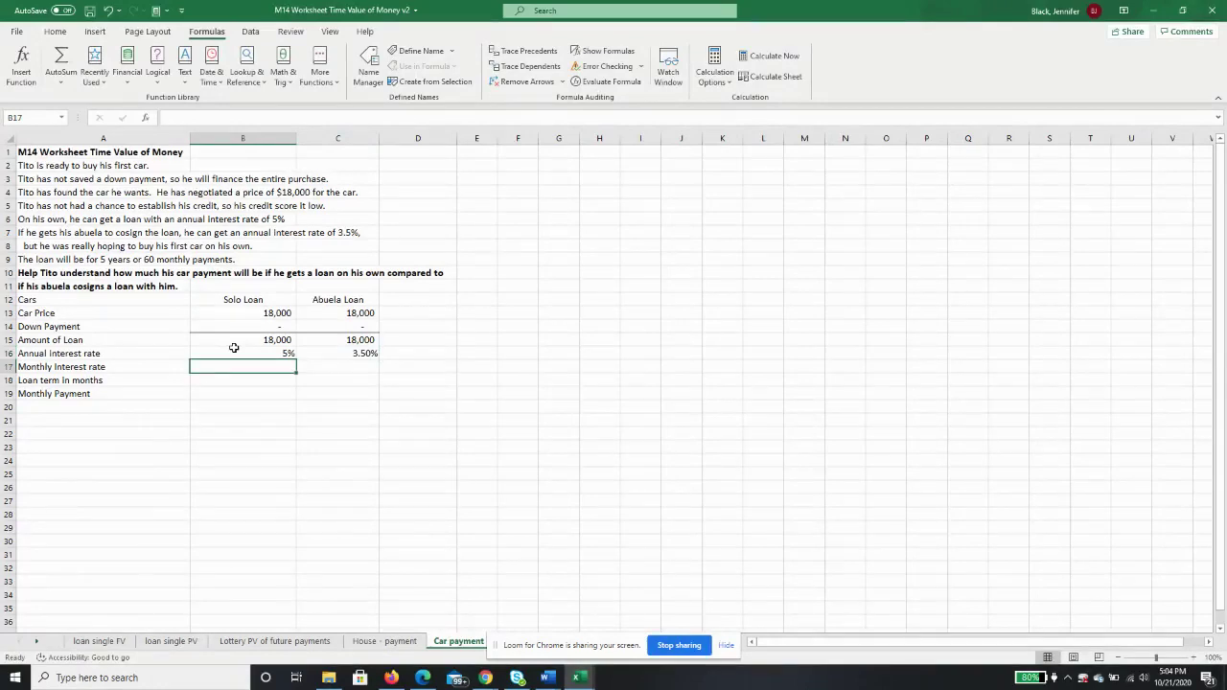
Step: Calculate the Solo Loan's Monthly Interest rate in B17 as +B16/12 and enter 60 as its Loan term in months
{"action": "type", "text": "="}
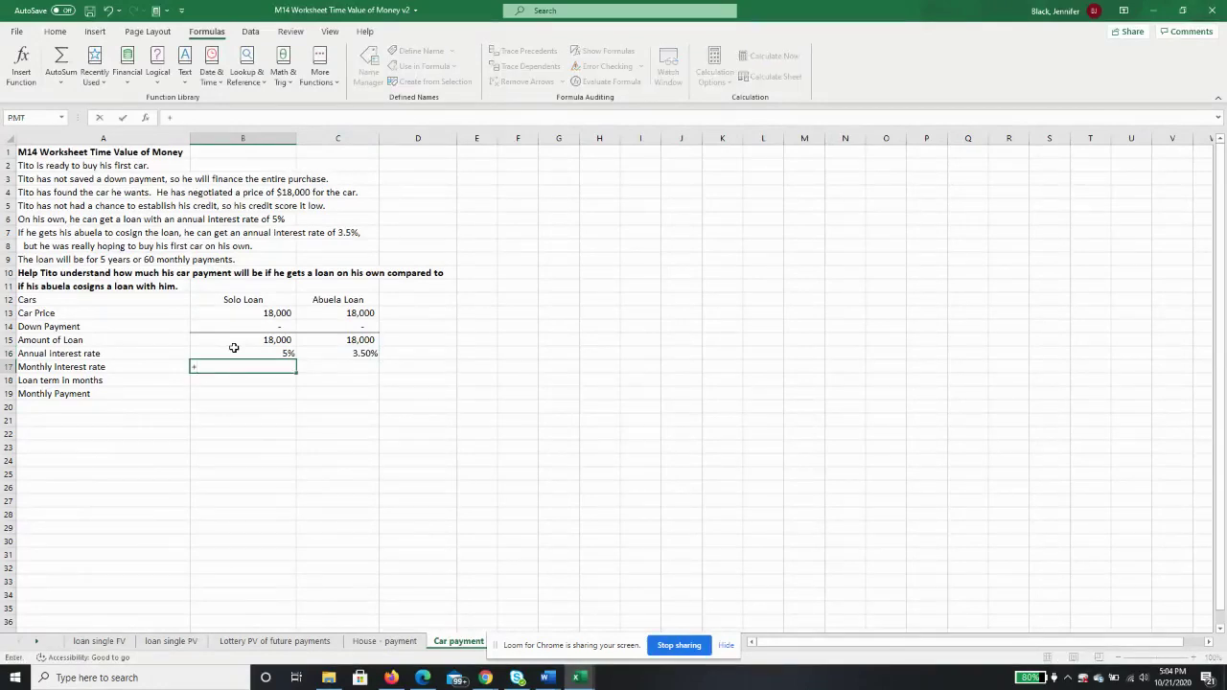
{"action": "left_click", "coordinate": [234, 347]}
{"action": "type", "text": "/12"}
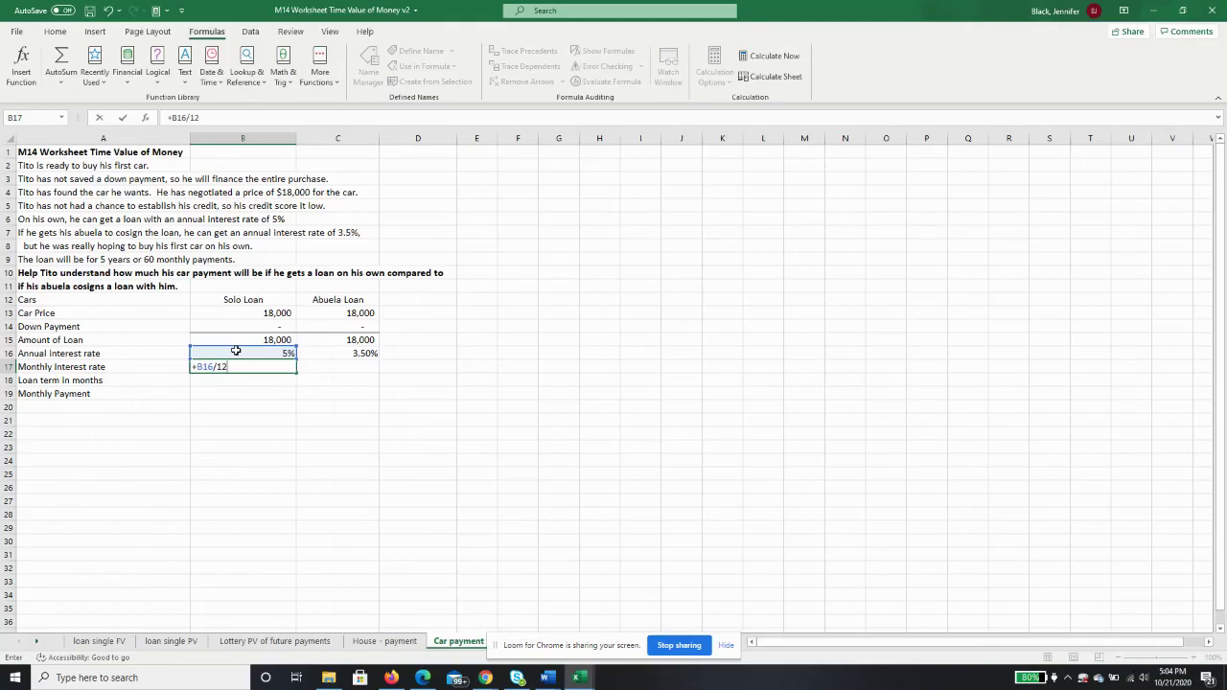
{"action": "key", "text": "Return"}
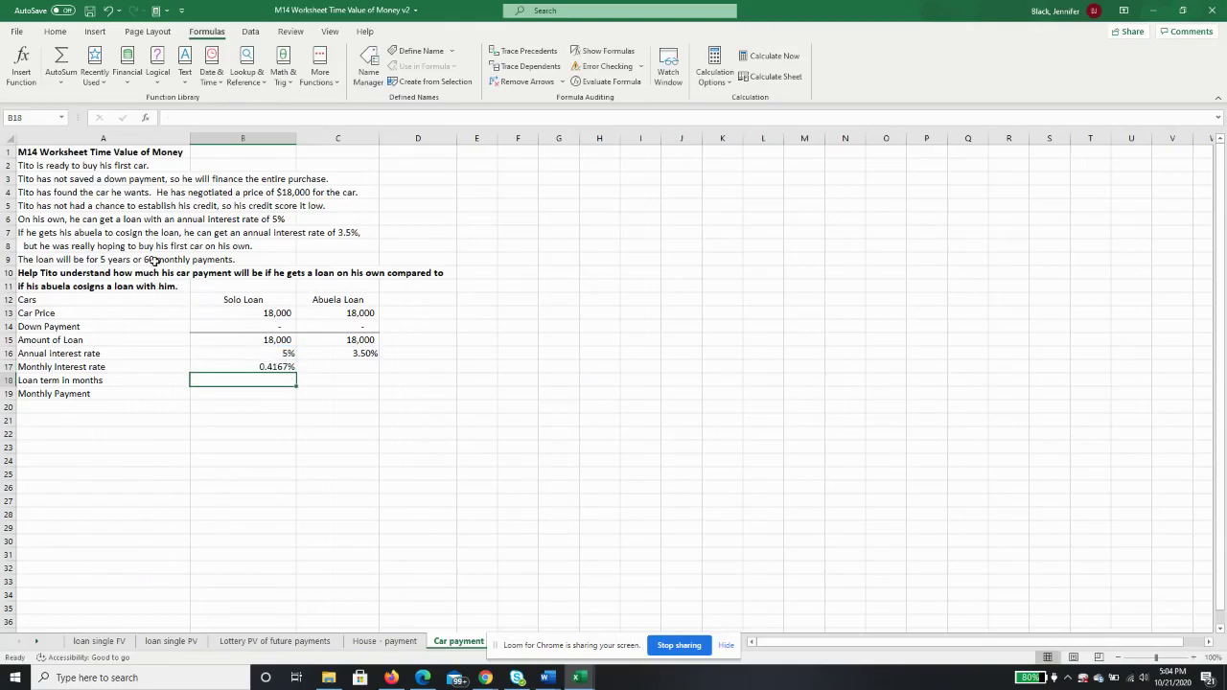
{"action": "type", "text": "60"}
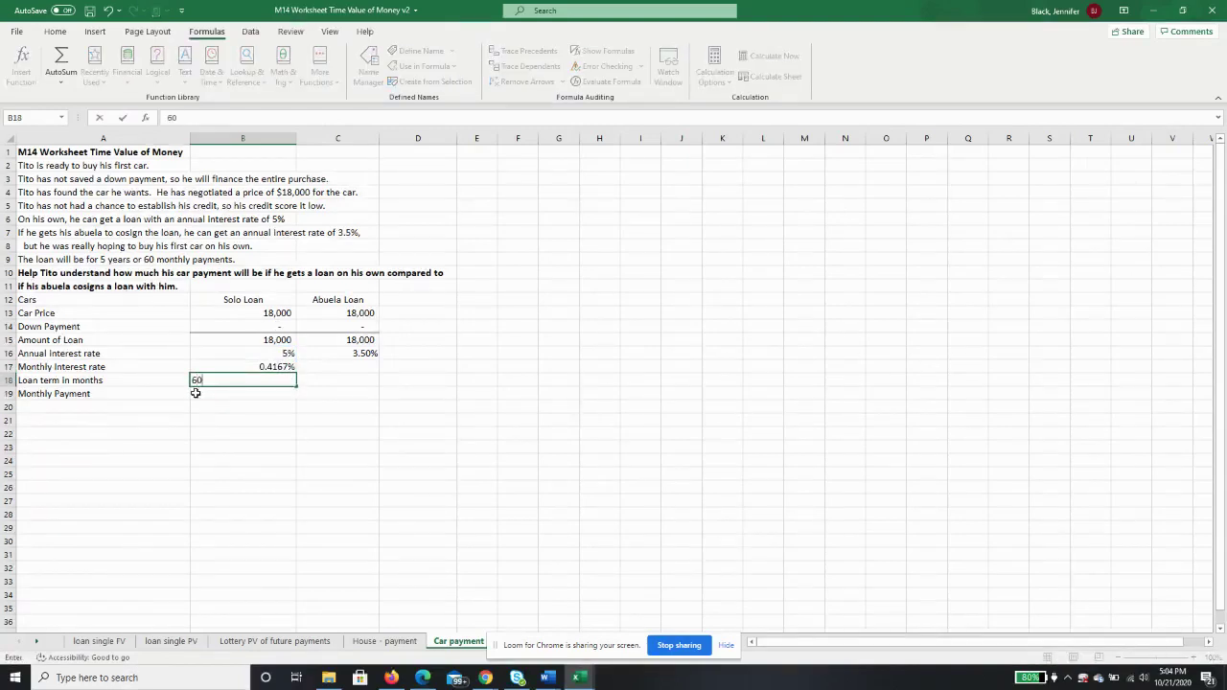
{"action": "key", "text": "Return"}
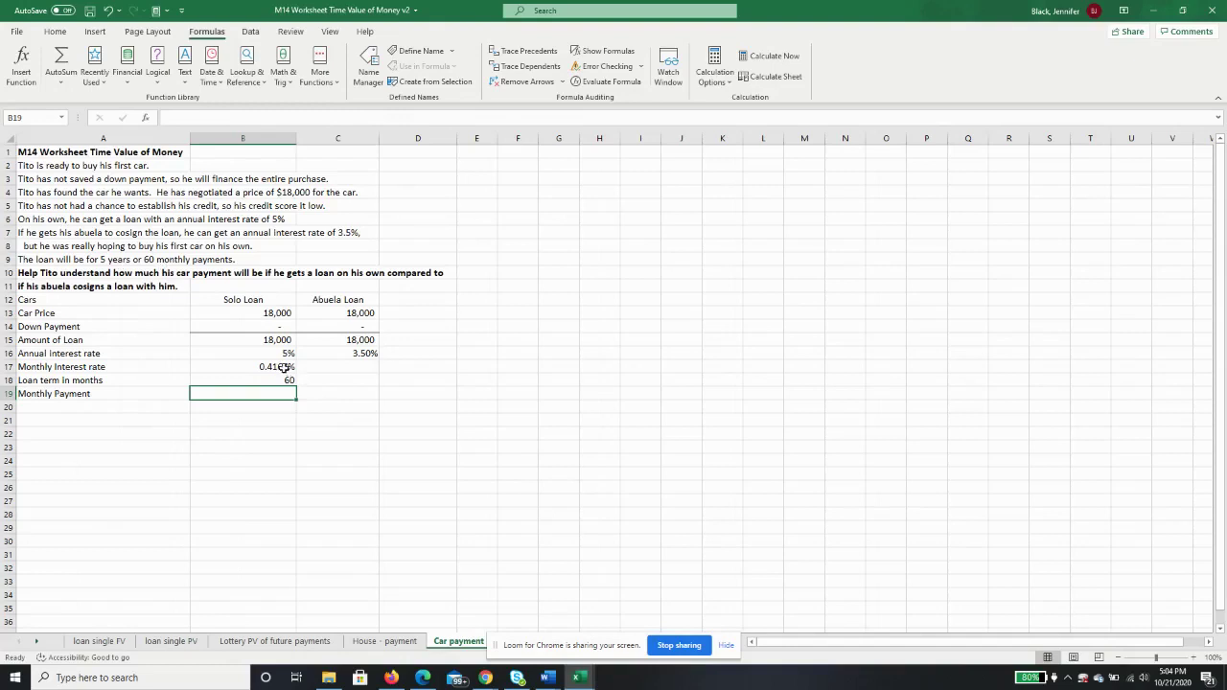
Step: Copy the Solo Loan's monthly interest rate formula and loan term from B17:B18 to the Abuela Loan column in C17:C18
{"action": "left_click_drag", "start_coordinate": [281, 369], "coordinate": [284, 375]}
{"action": "right_click", "coordinate": [284, 375]}
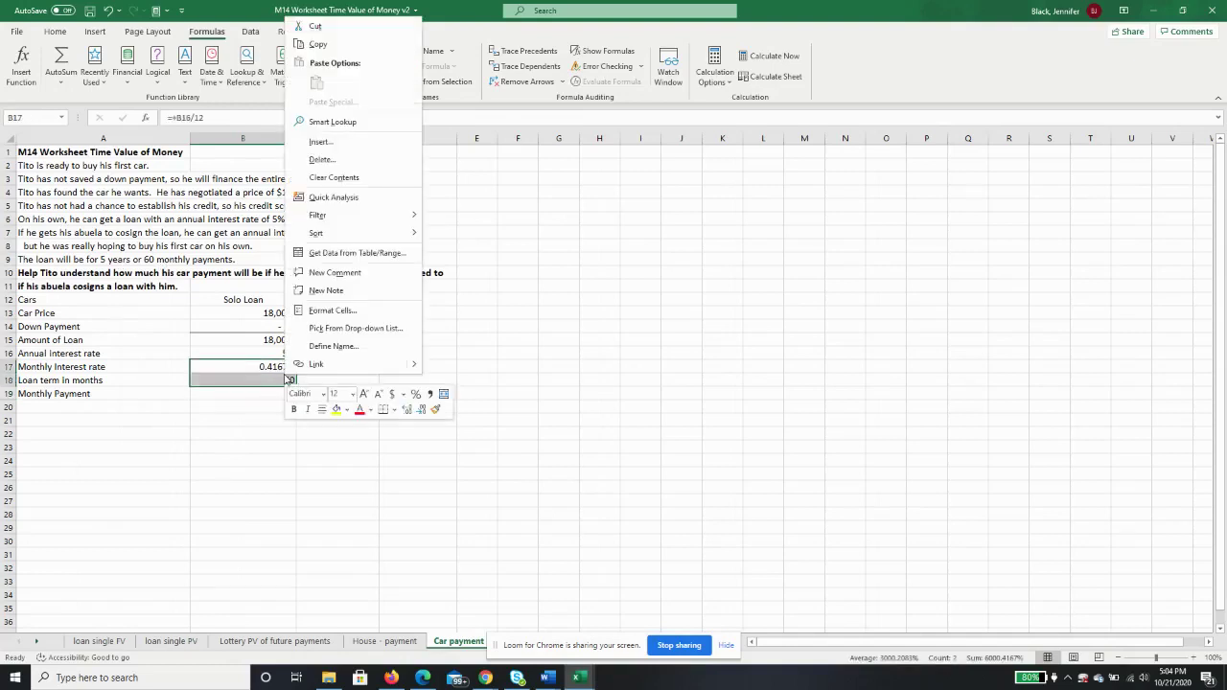
{"action": "left_click", "coordinate": [317, 44]}
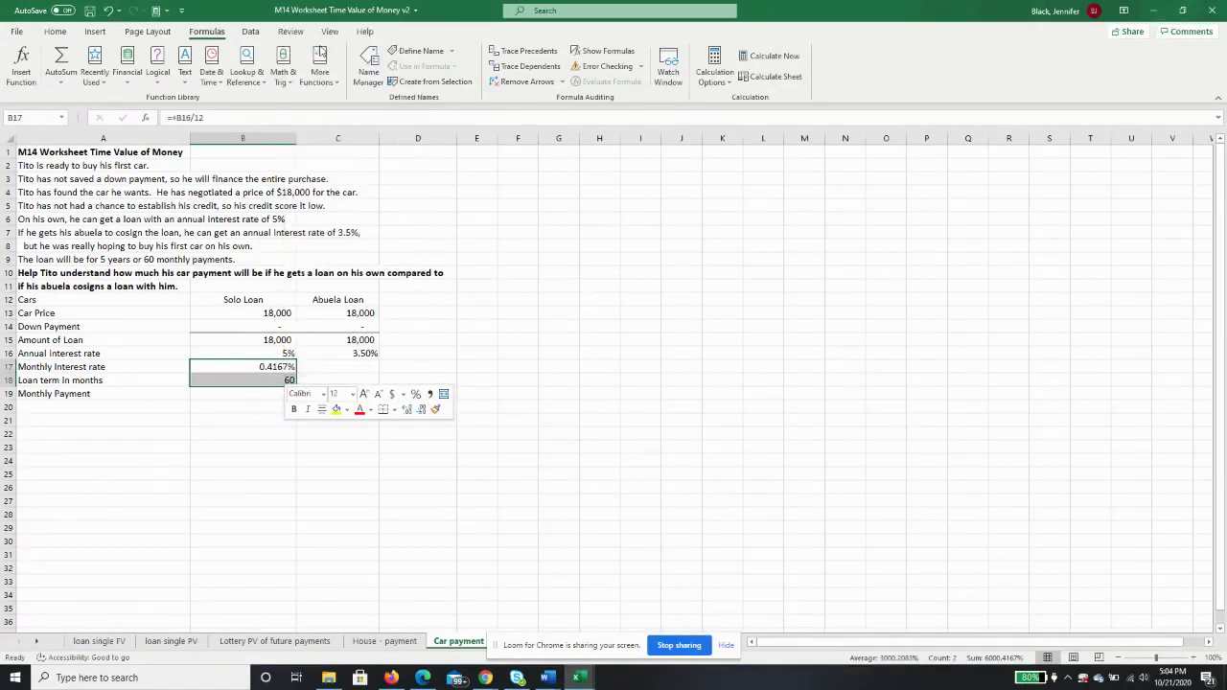
{"action": "left_click", "coordinate": [357, 366]}
{"action": "right_click", "coordinate": [356, 365]}
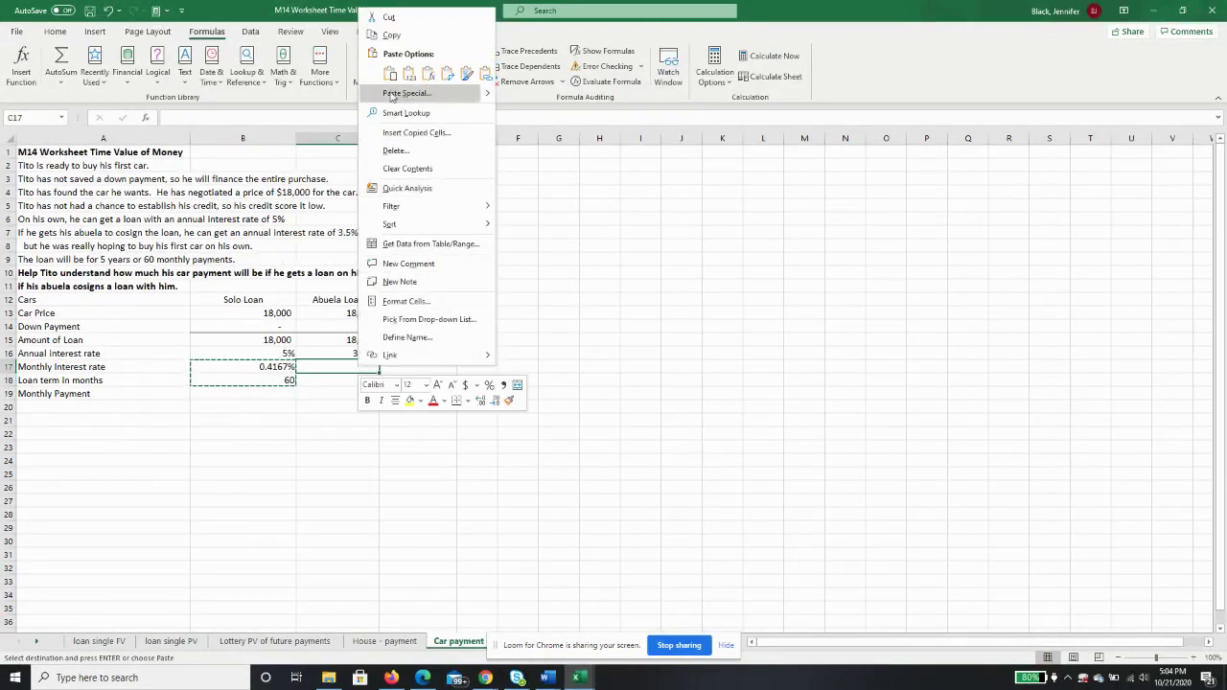
{"action": "left_click", "coordinate": [371, 75]}
{"action": "left_click", "coordinate": [353, 366]}
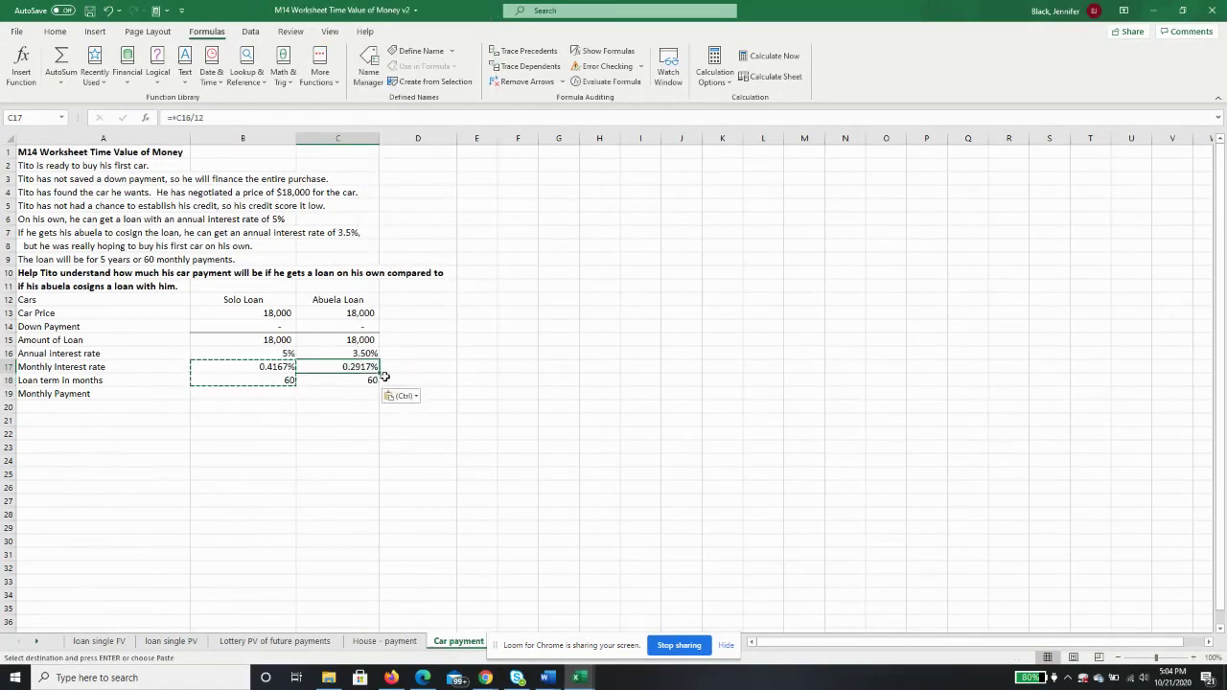
Step: Calculate the Solo Loan's Monthly Payment in B19 with the PMT function, using B17 as Rate, B18 as Nper and B15 as Pv
{"action": "left_click", "coordinate": [253, 393]}
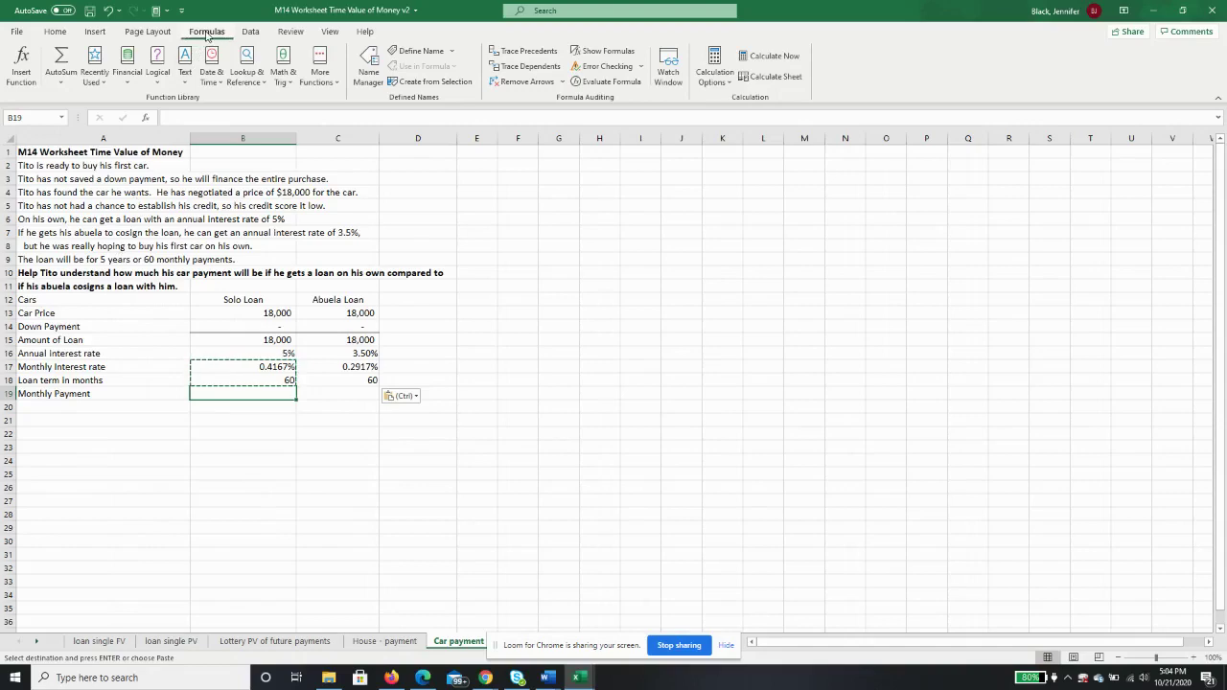
{"action": "left_click", "coordinate": [127, 74]}
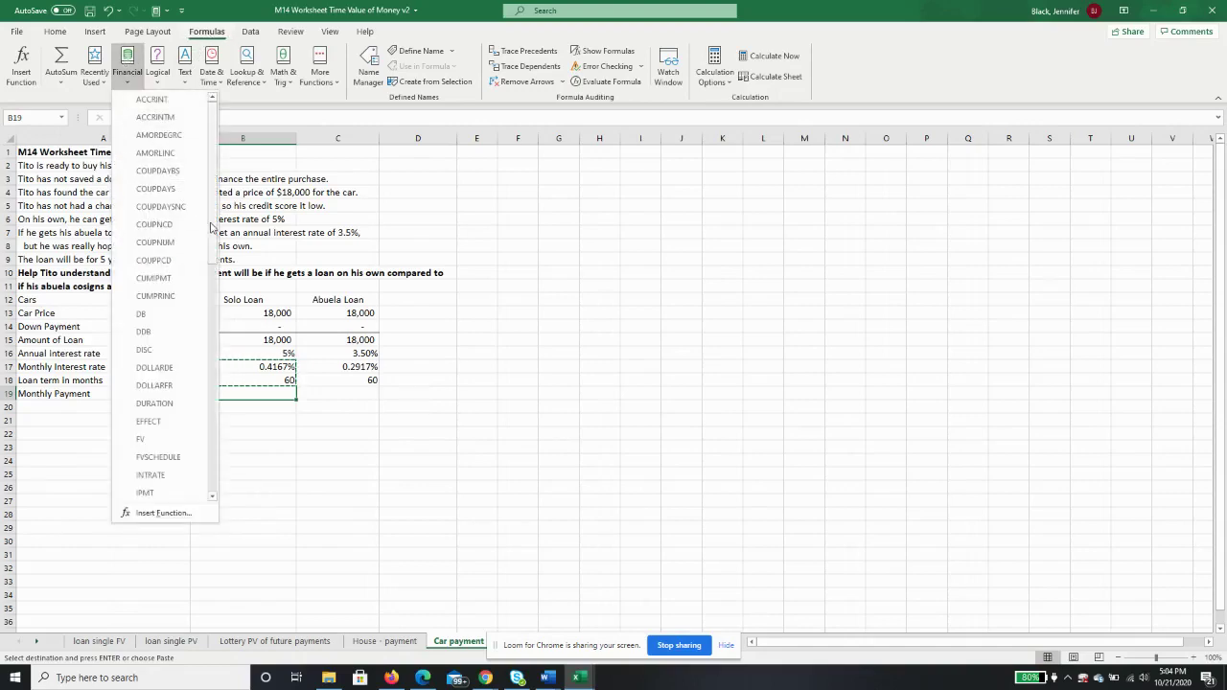
{"action": "scroll", "coordinate": [211, 228], "scroll_direction": "down", "scroll_amount": 9}
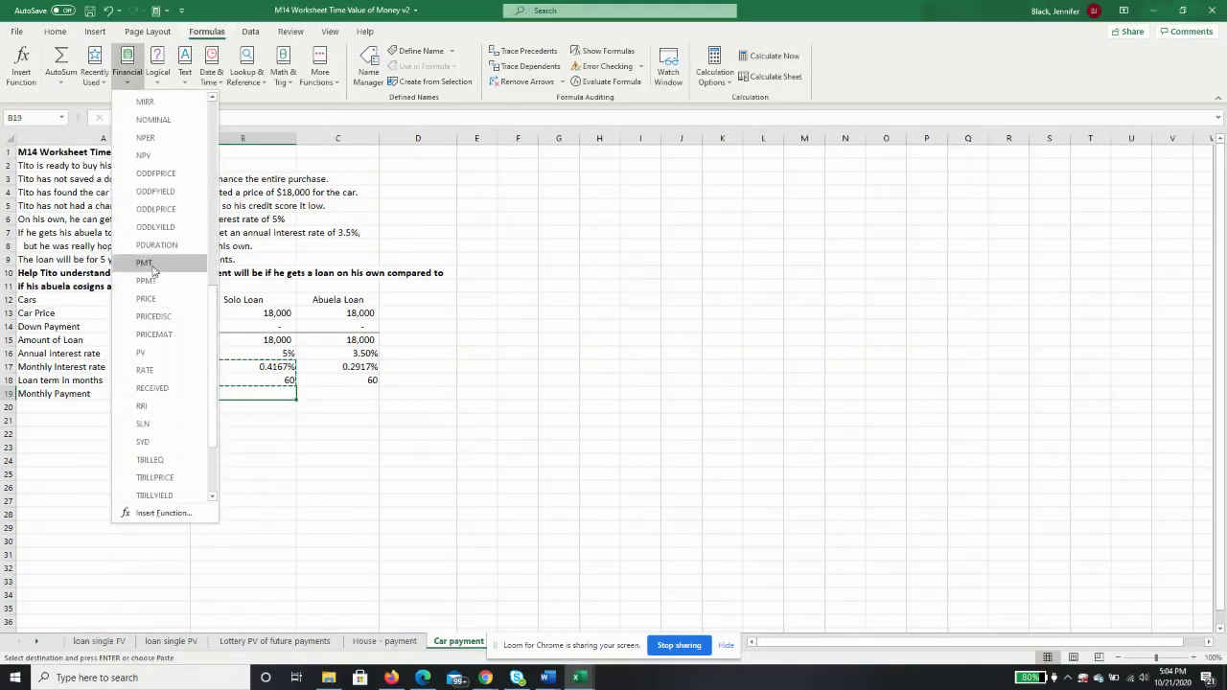
{"action": "left_click", "coordinate": [151, 267]}
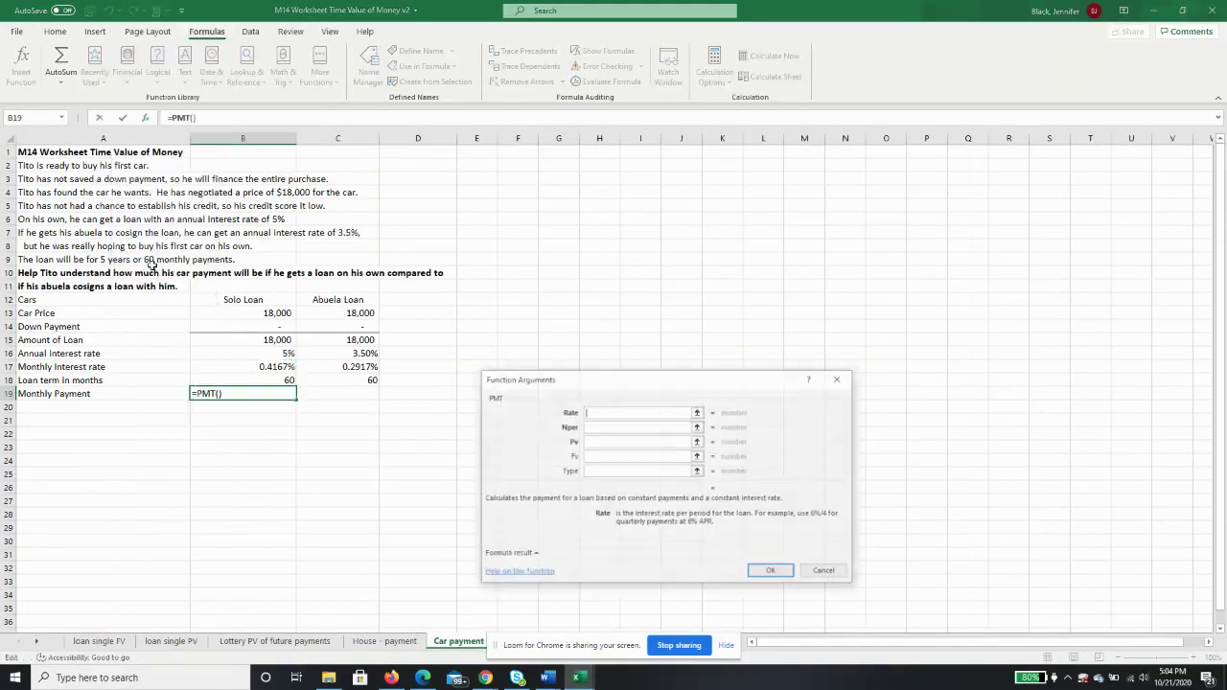
{"action": "left_click", "coordinate": [263, 368]}
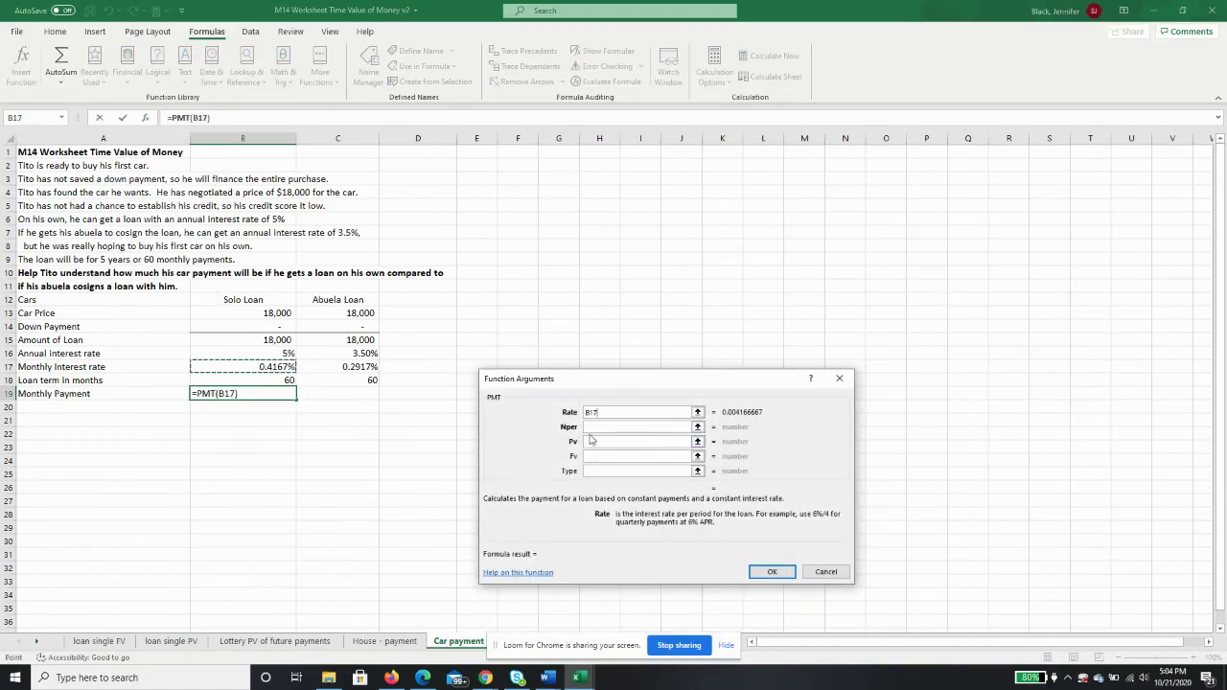
{"action": "left_click", "coordinate": [591, 427]}
{"action": "left_click", "coordinate": [280, 380]}
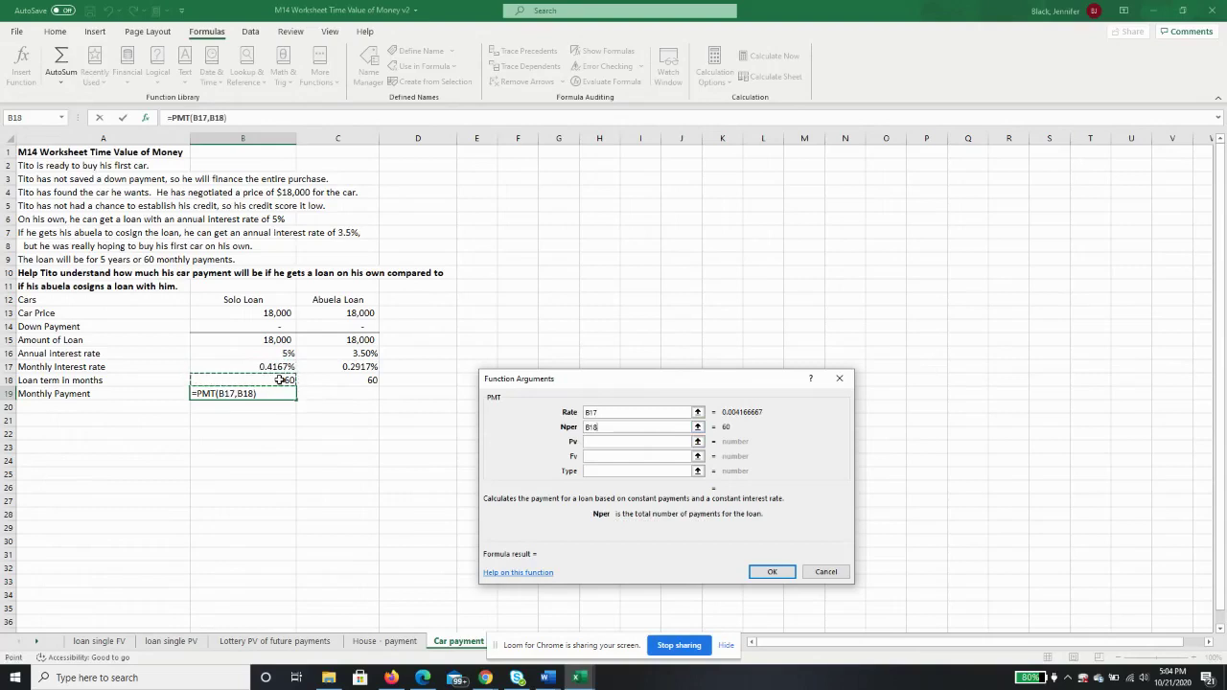
{"action": "left_click", "coordinate": [610, 446]}
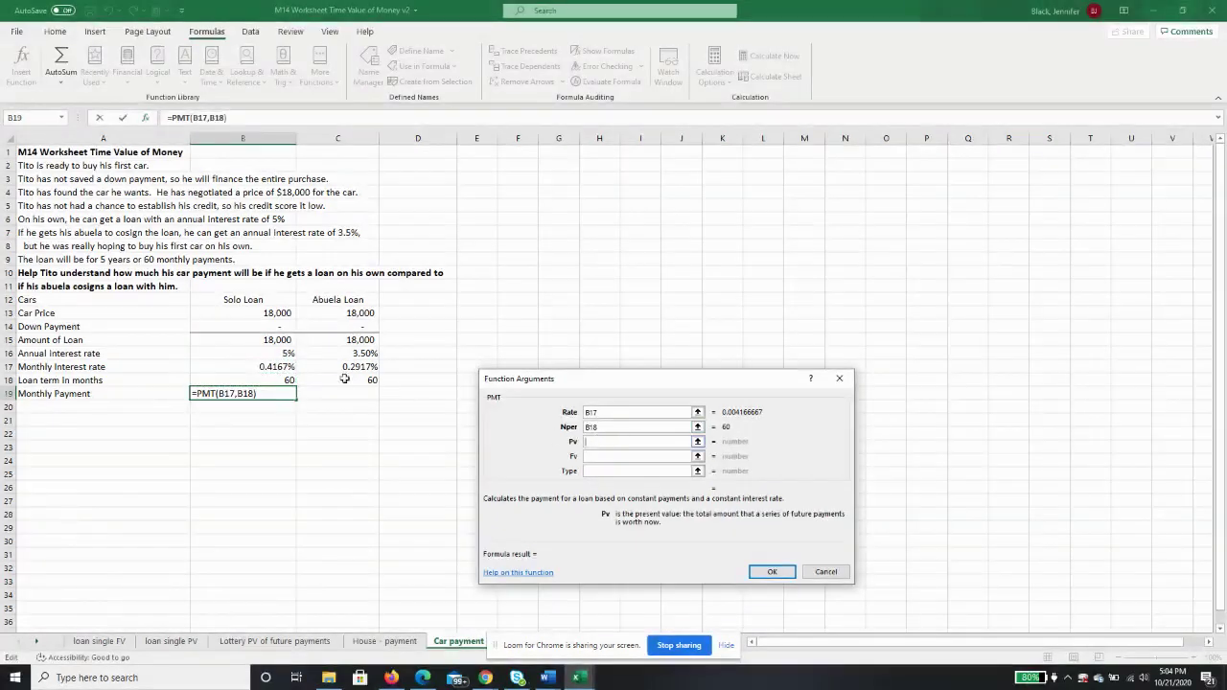
{"action": "left_click", "coordinate": [269, 342]}
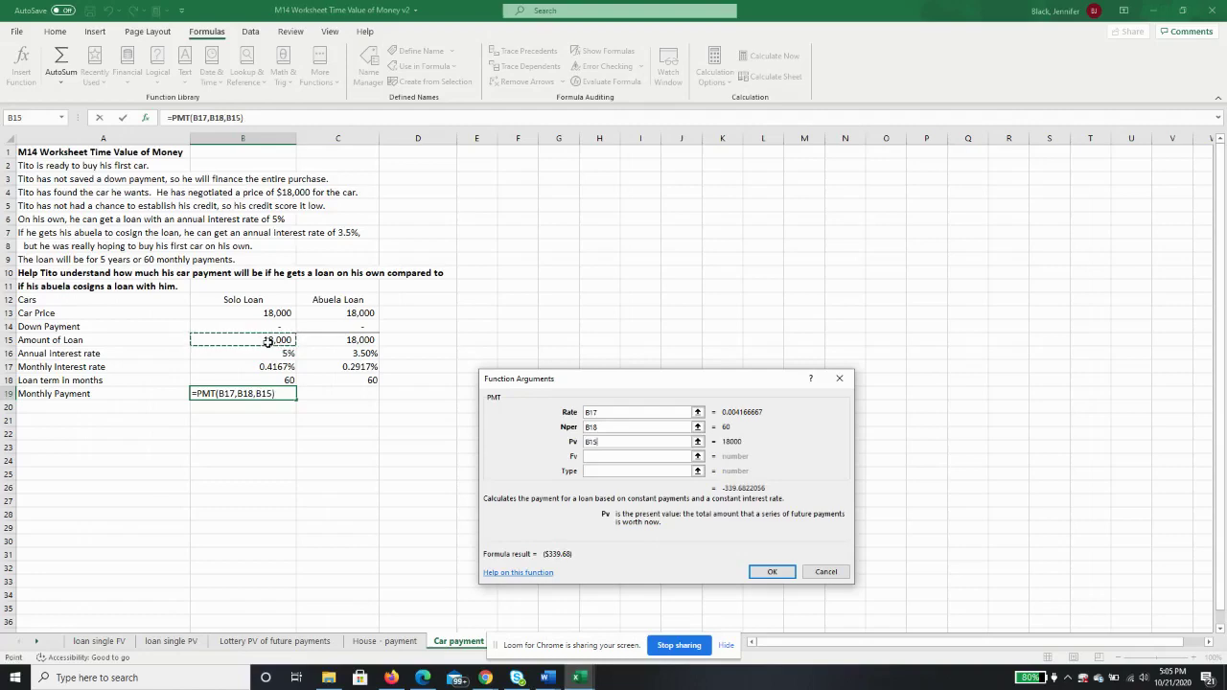
{"action": "key", "text": "Return"}
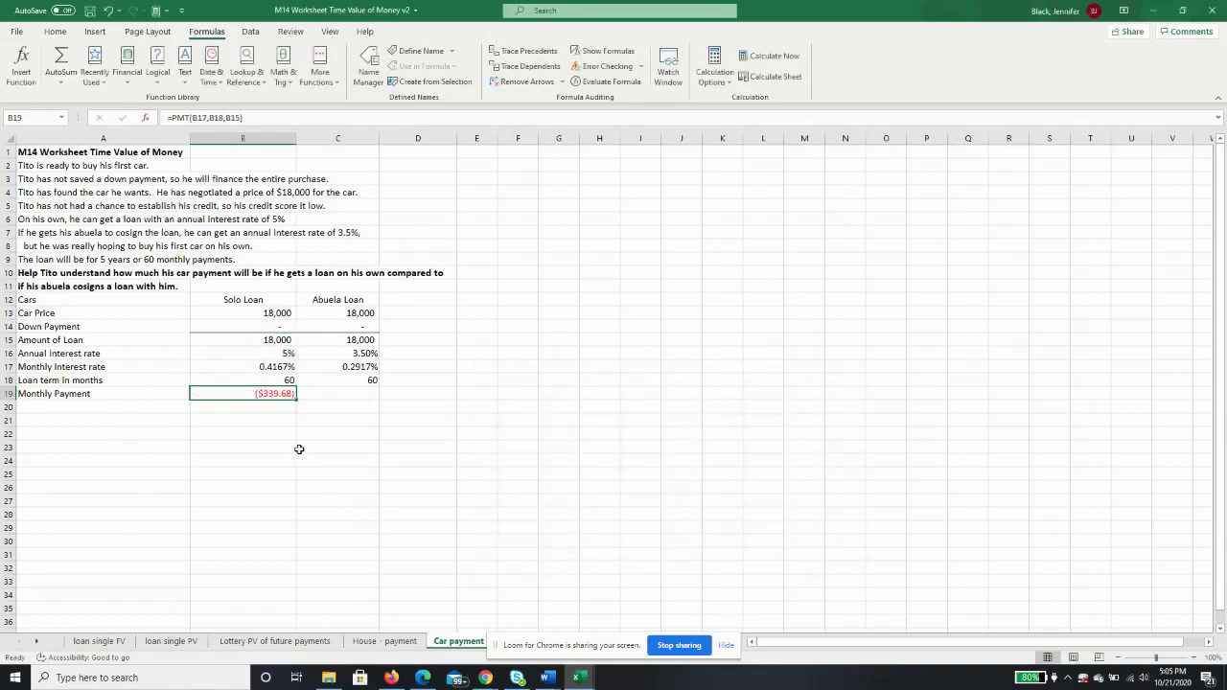
Step: Copy the Monthly Payment formula from B19 to the Abuela Loan column in C19
{"action": "right_click", "coordinate": [265, 397]}
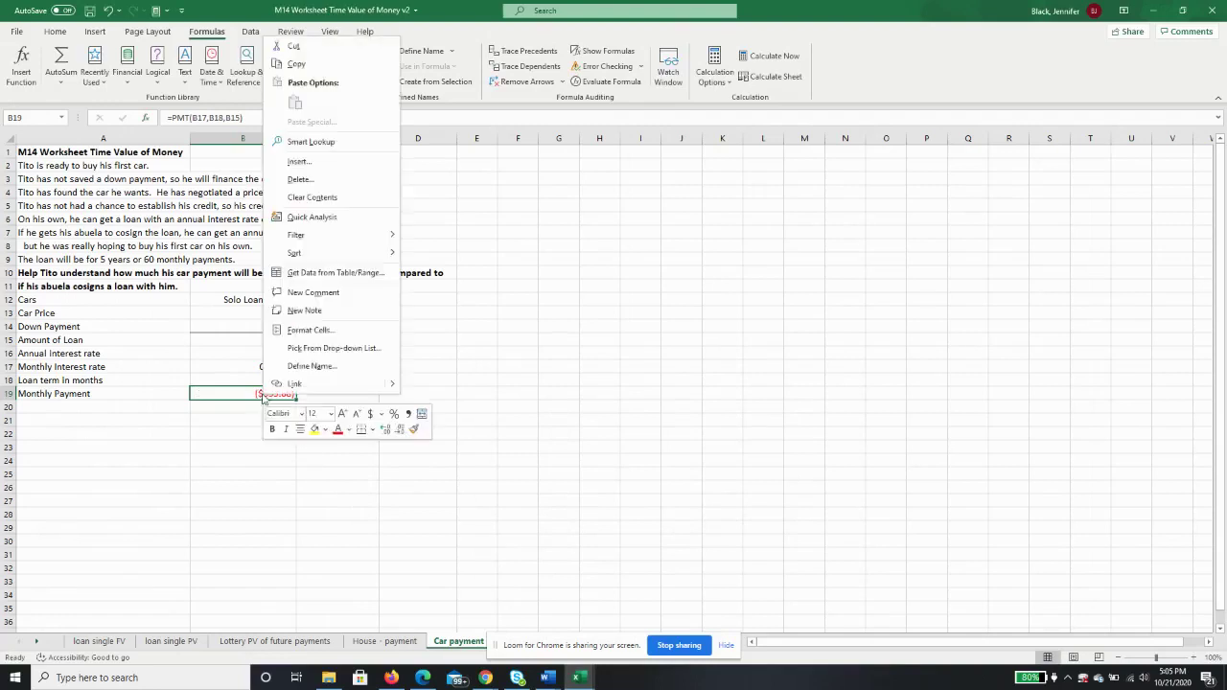
{"action": "left_click", "coordinate": [296, 63]}
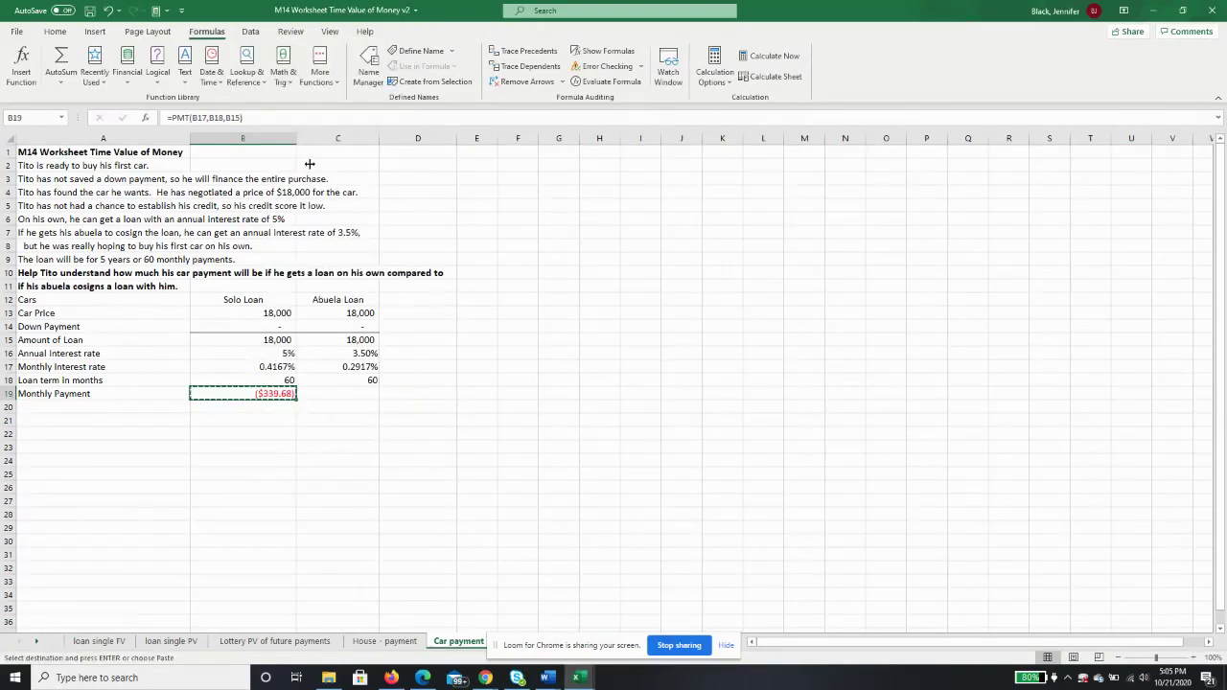
{"action": "left_click", "coordinate": [351, 394]}
{"action": "right_click", "coordinate": [351, 394]}
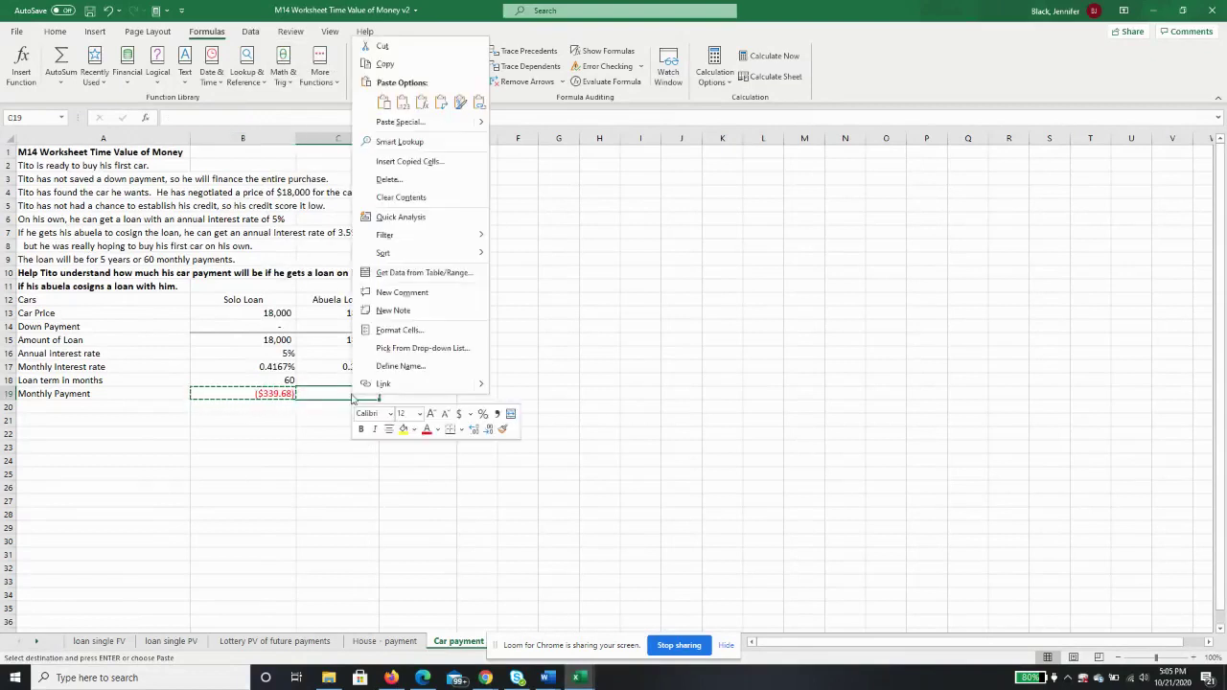
{"action": "left_click", "coordinate": [372, 100]}
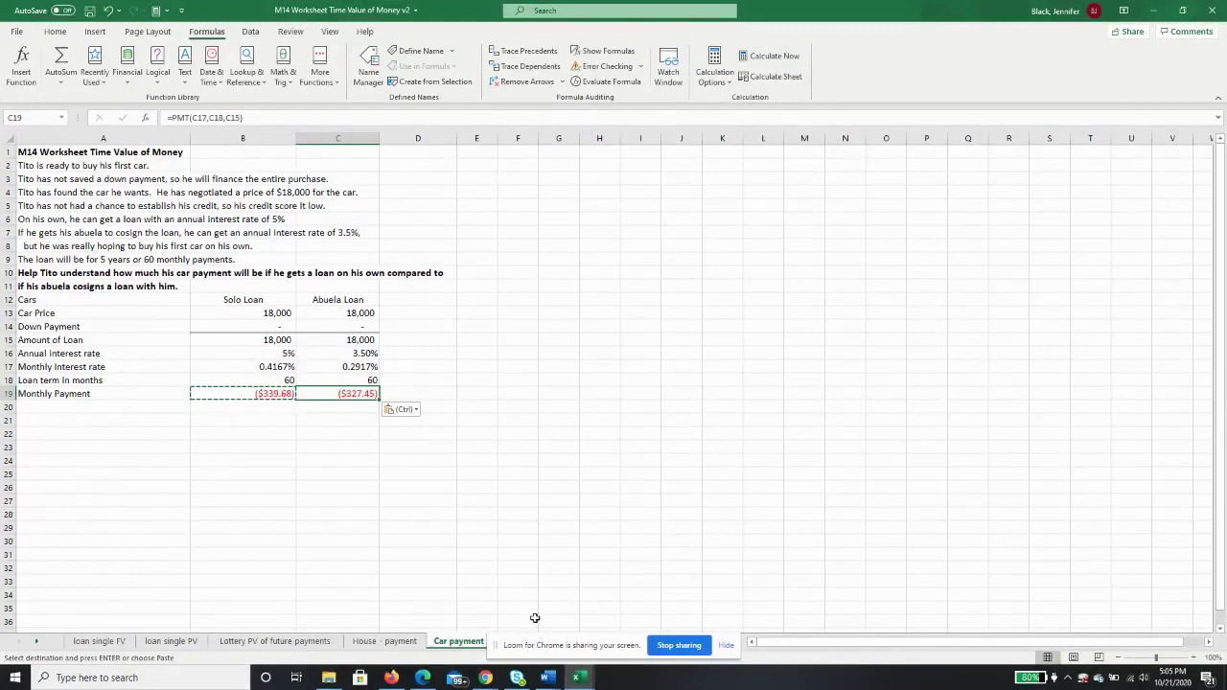
{"action": "left_click", "coordinate": [486, 678]}
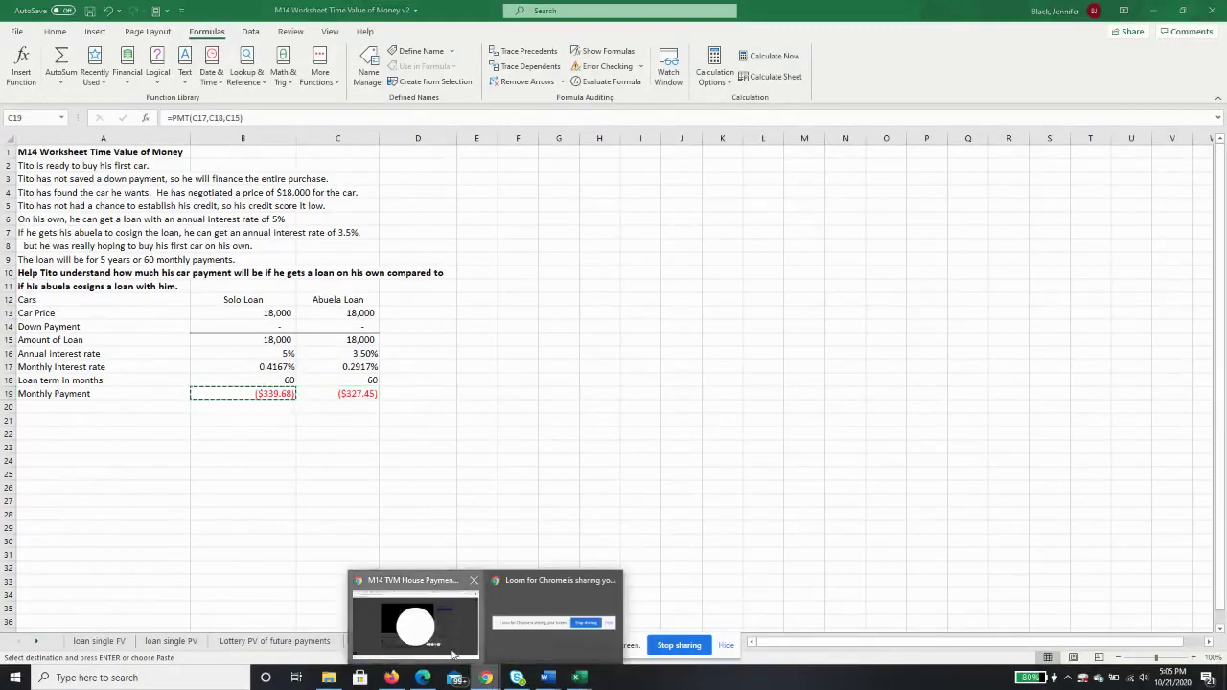
{"action": "left_click", "coordinate": [451, 628]}
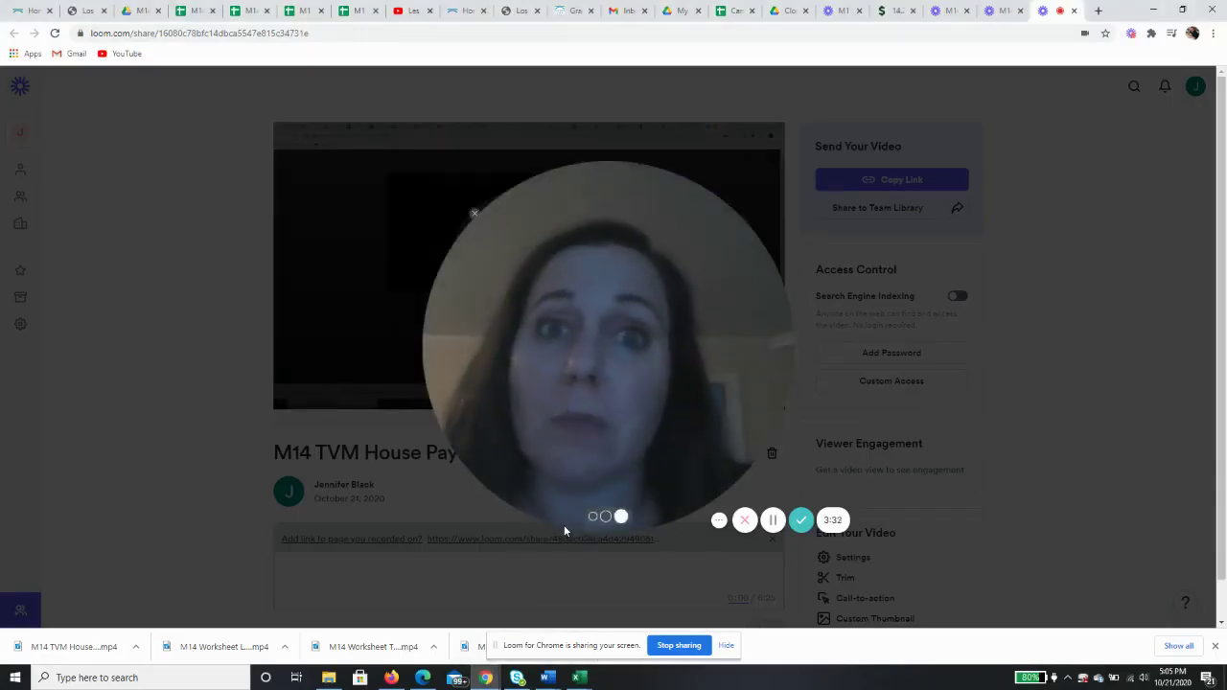